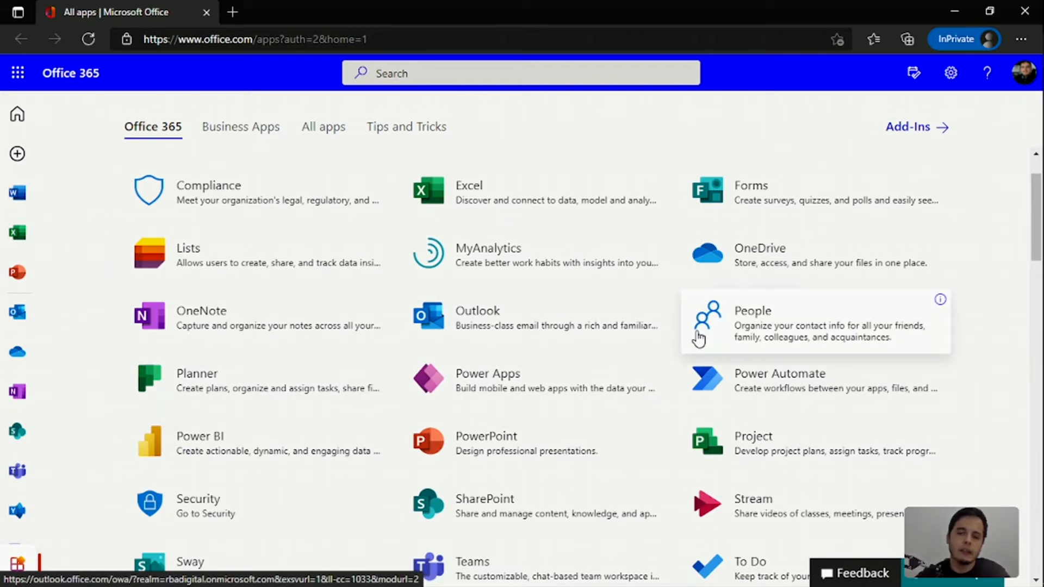
scroll(696, 336, "down", 1)
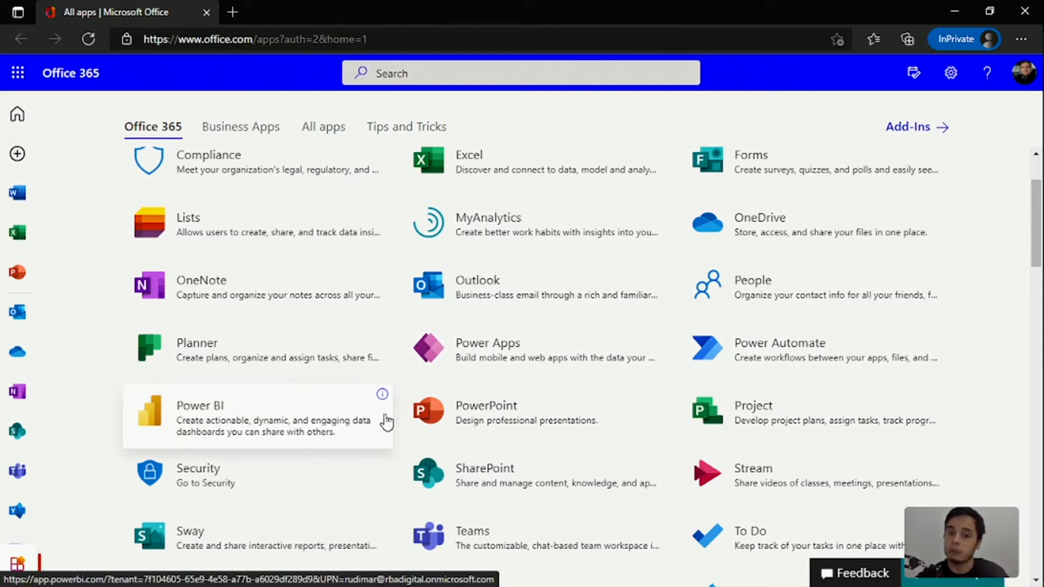
scroll(506, 436, "down", 1)
scroll(506, 436, "down", 1)
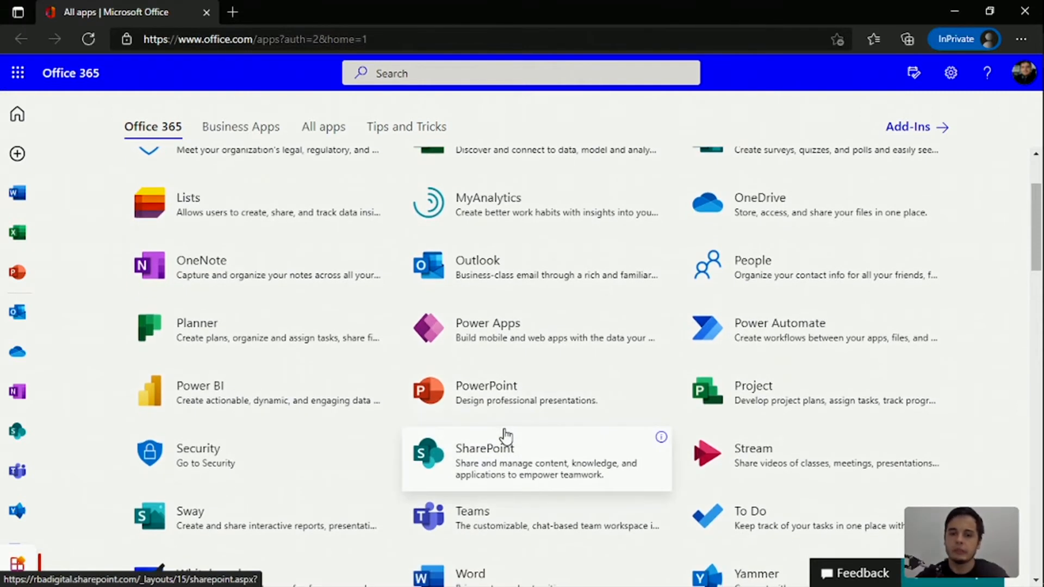
scroll(505, 435, "down", 1)
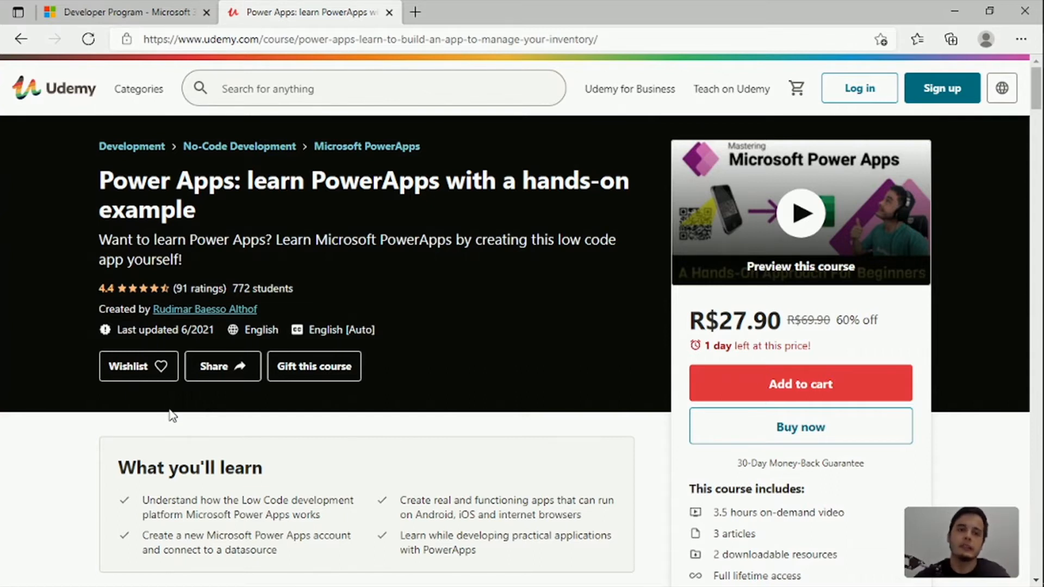
Switch to the Microsoft 365 Developer Program page and start joining the program
left_click(118, 12)
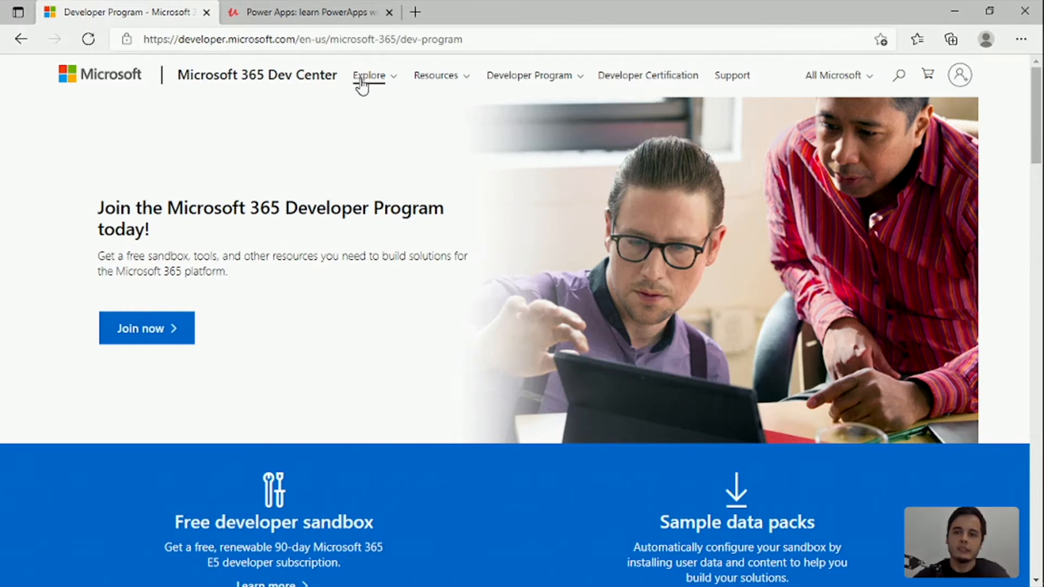
left_click(170, 335)
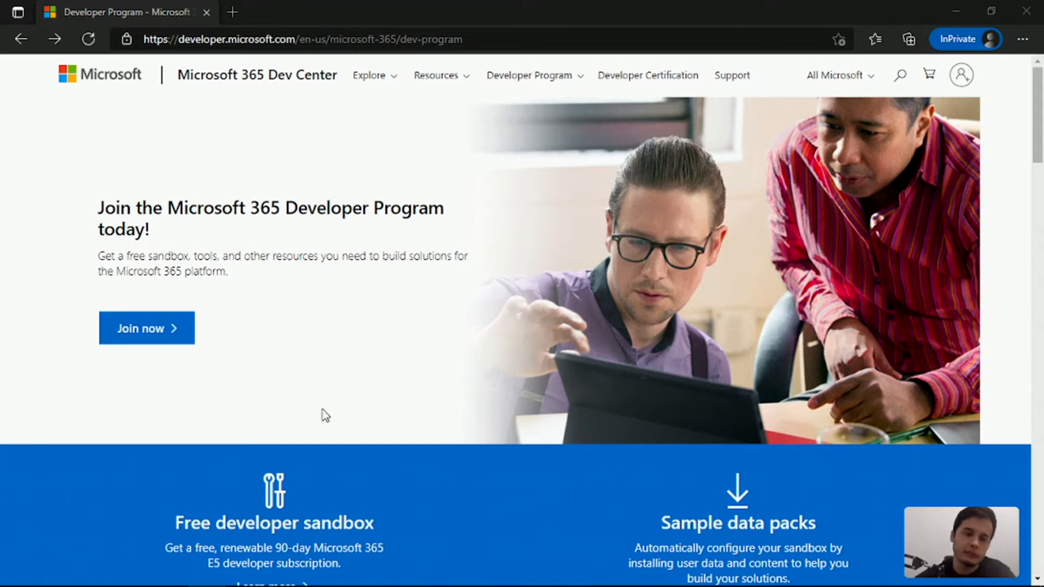
left_click(175, 326)
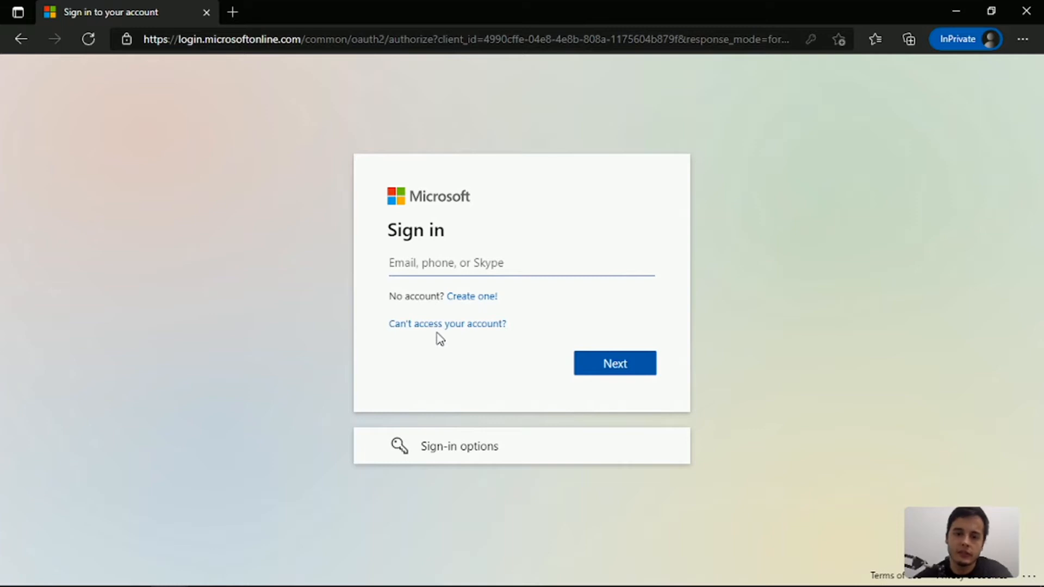
Start creating a new Microsoft account and submit a new outlook.com email address for it
left_click(459, 299)
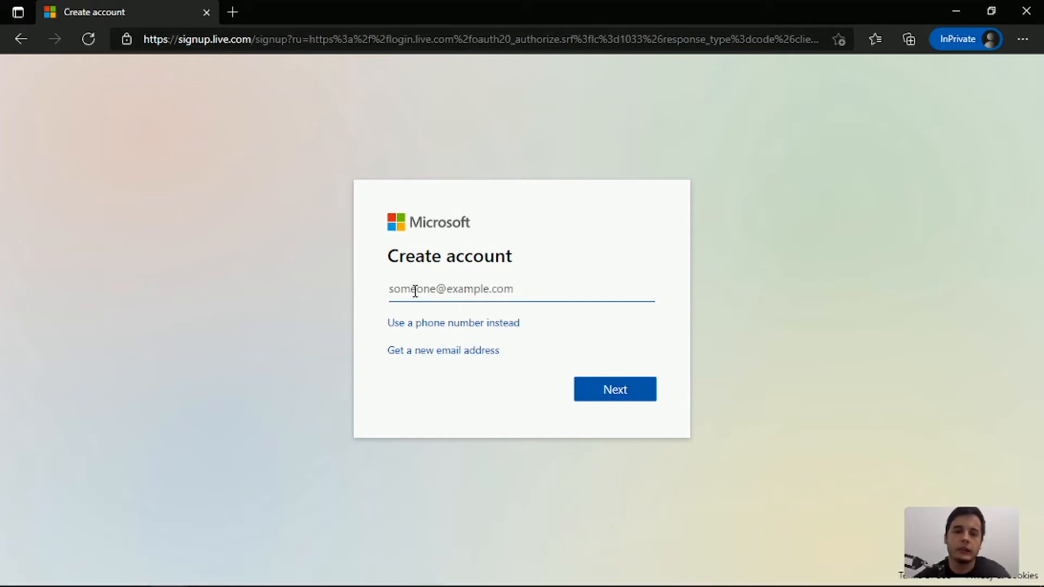
left_click(454, 350)
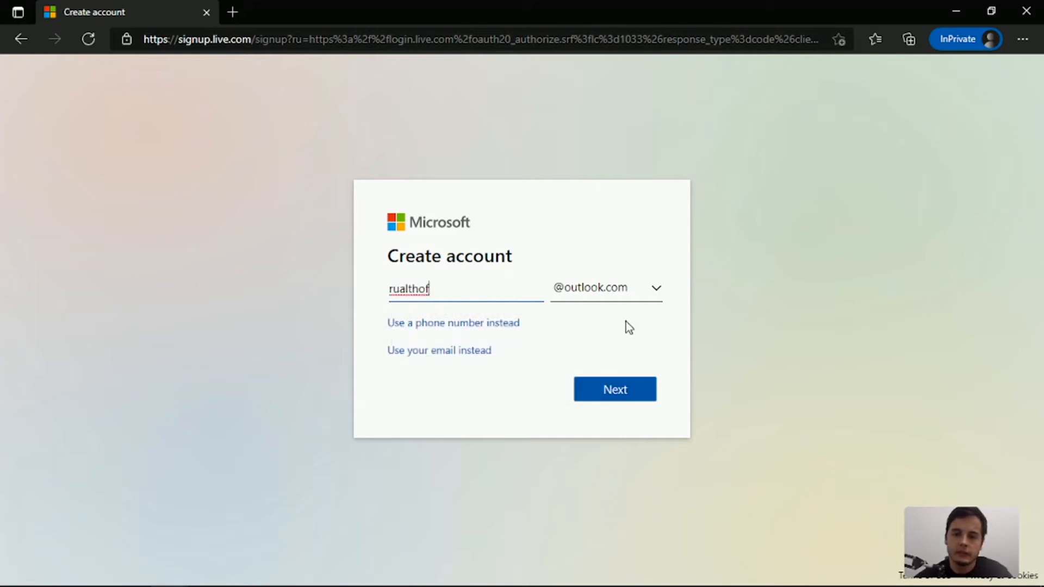
left_click(612, 390)
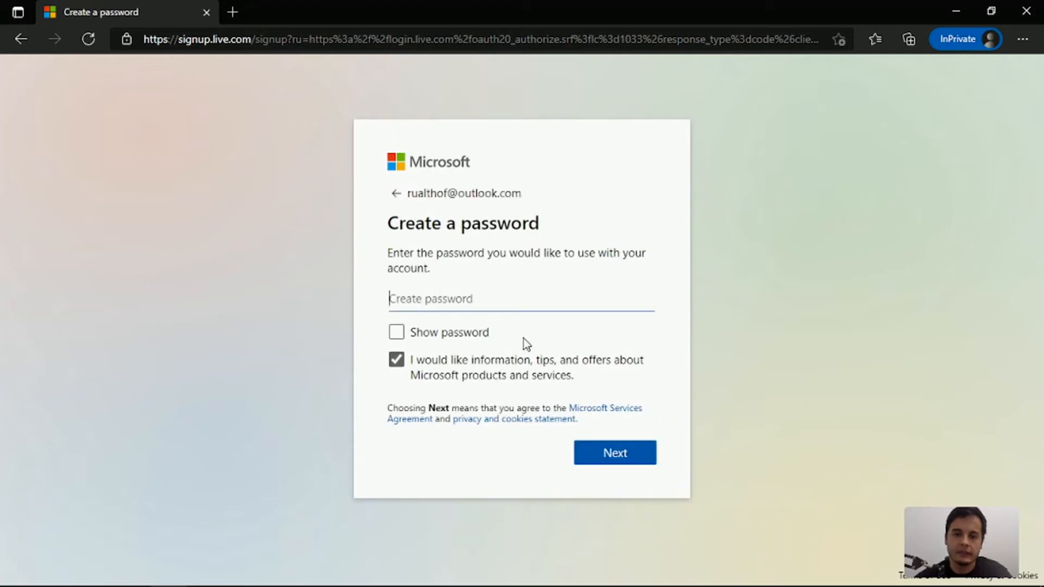
Create the account password, opt out of Microsoft tips and offers, and continue the sign-up
type("••••••••")
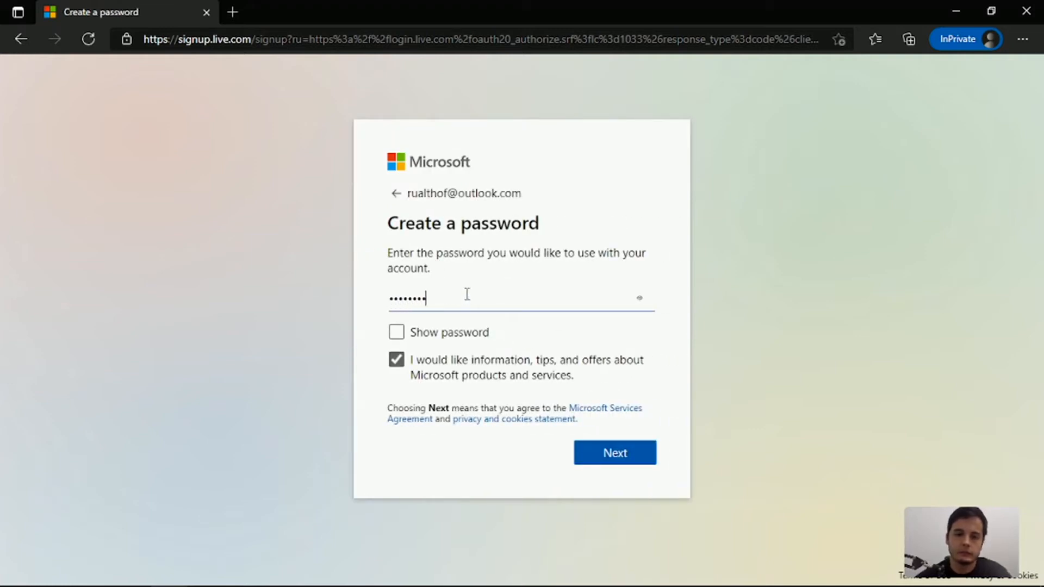
left_click(450, 374)
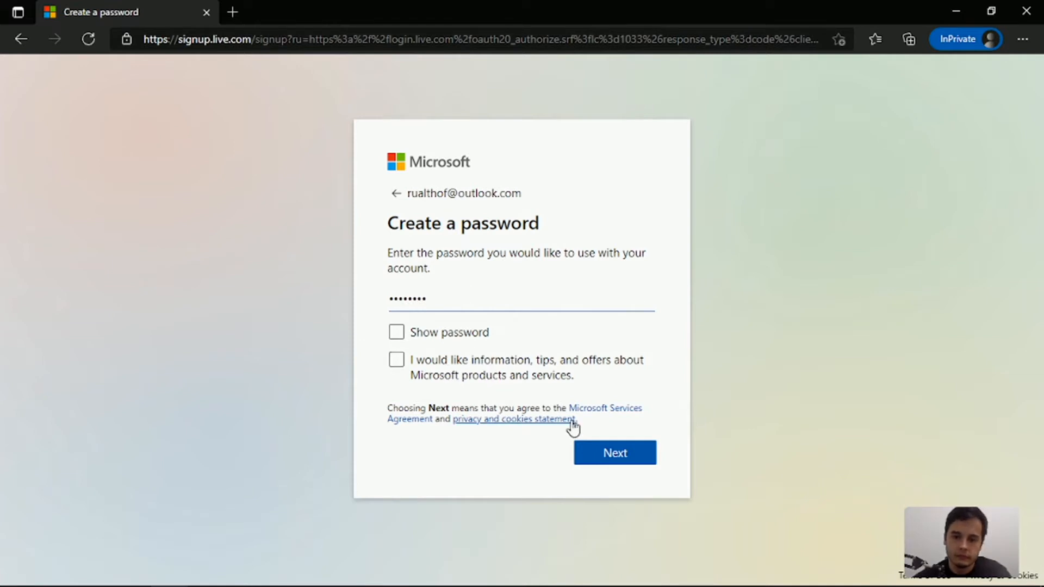
left_click(590, 453)
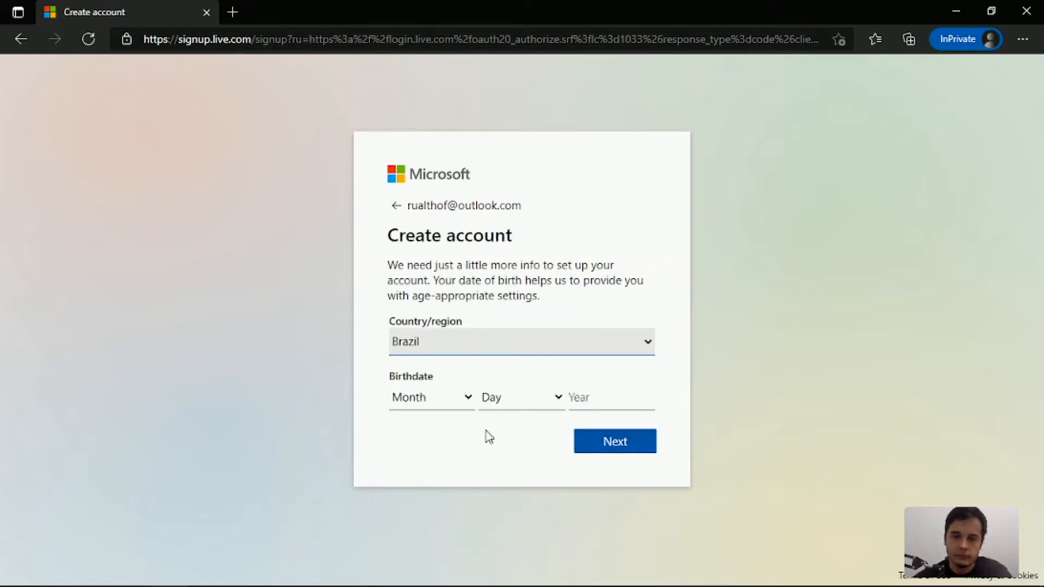
Fill in the account holder's birthdate and submit the account details
left_click(427, 400)
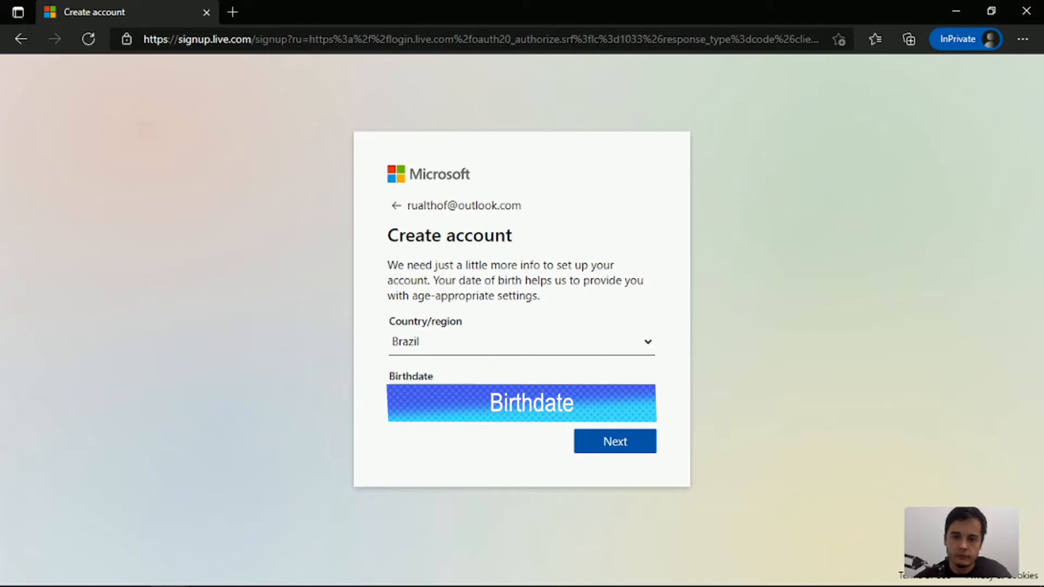
left_click(522, 402)
left_click(511, 354)
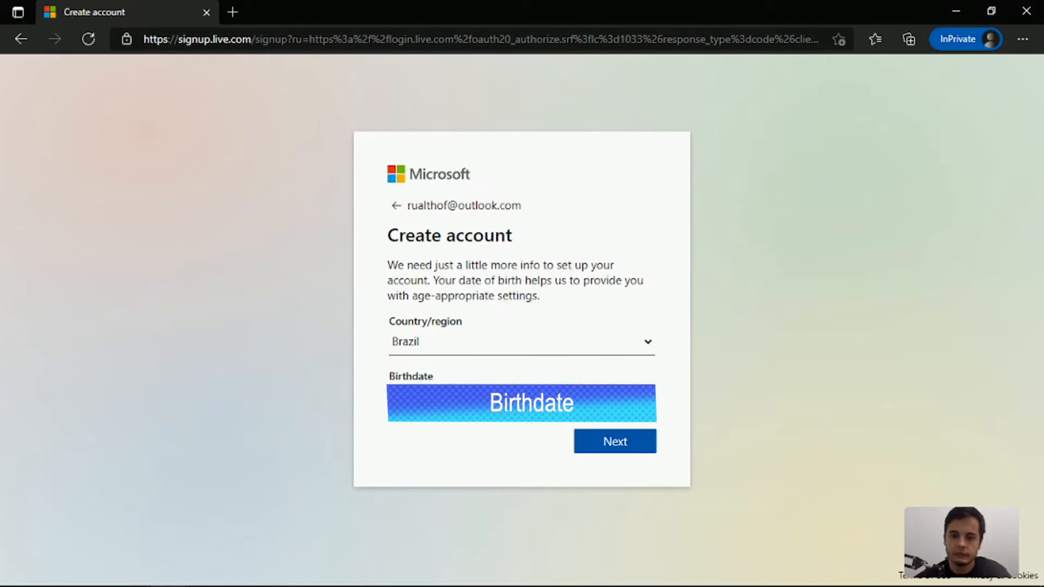
left_click(614, 444)
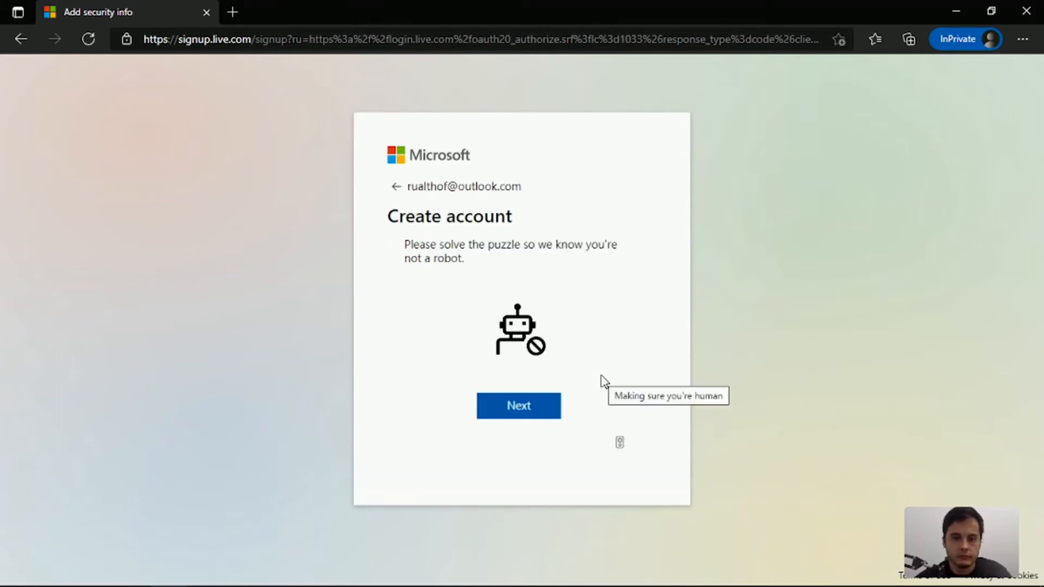
Solve the three image rotation puzzles of the human verification by turning each picture upright and submitting it
left_click(536, 408)
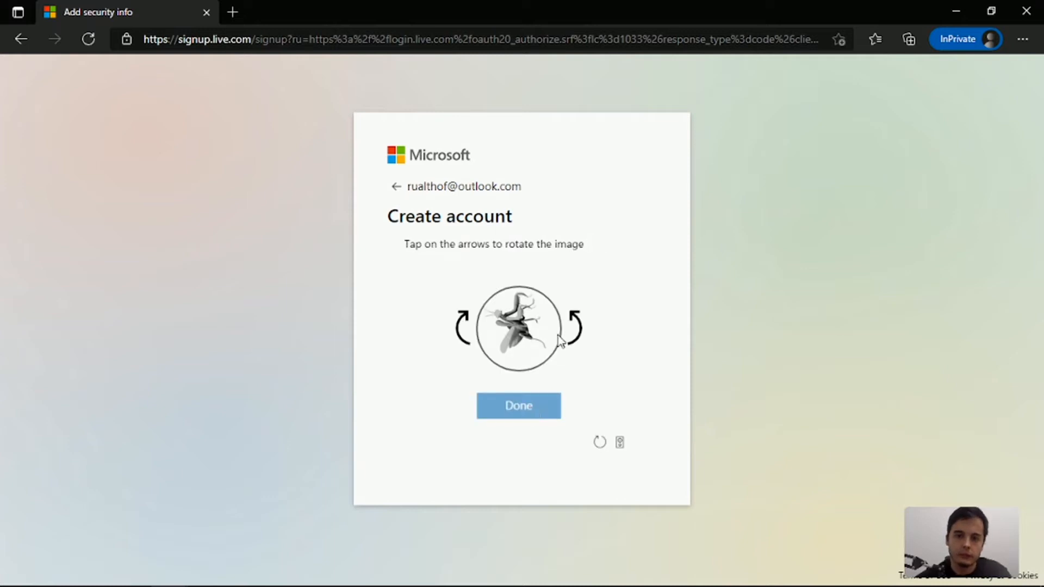
left_click(462, 331)
left_click(461, 331)
left_click(520, 409)
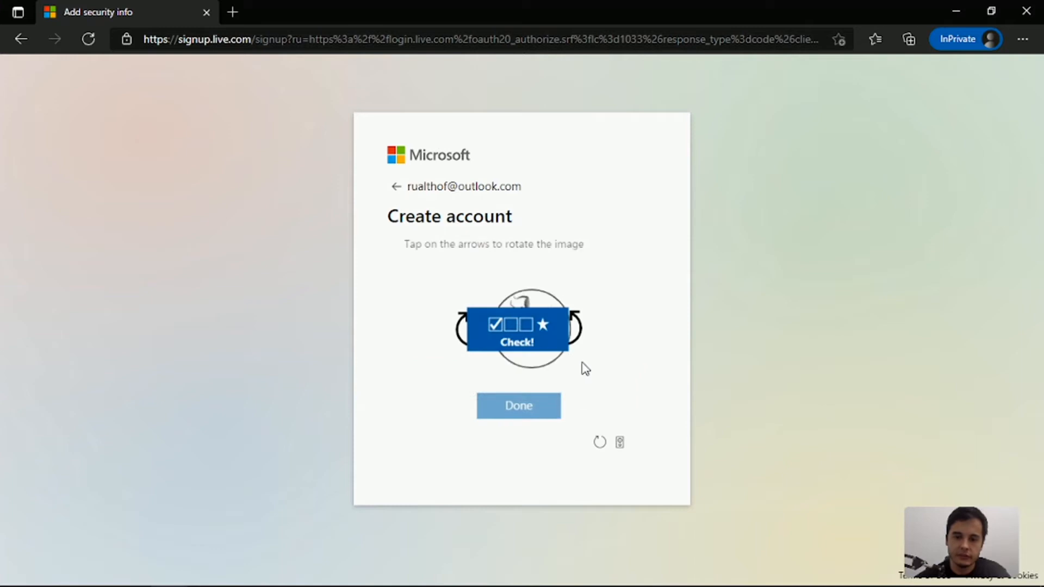
left_click(574, 344)
left_click(572, 344)
left_click(539, 421)
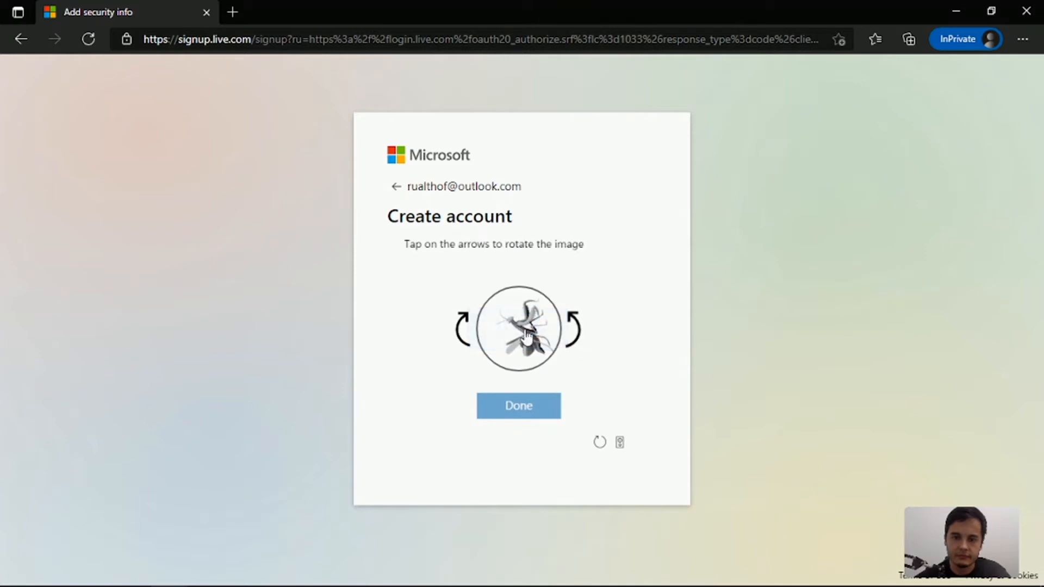
left_click(468, 332)
left_click(468, 332)
left_click(537, 418)
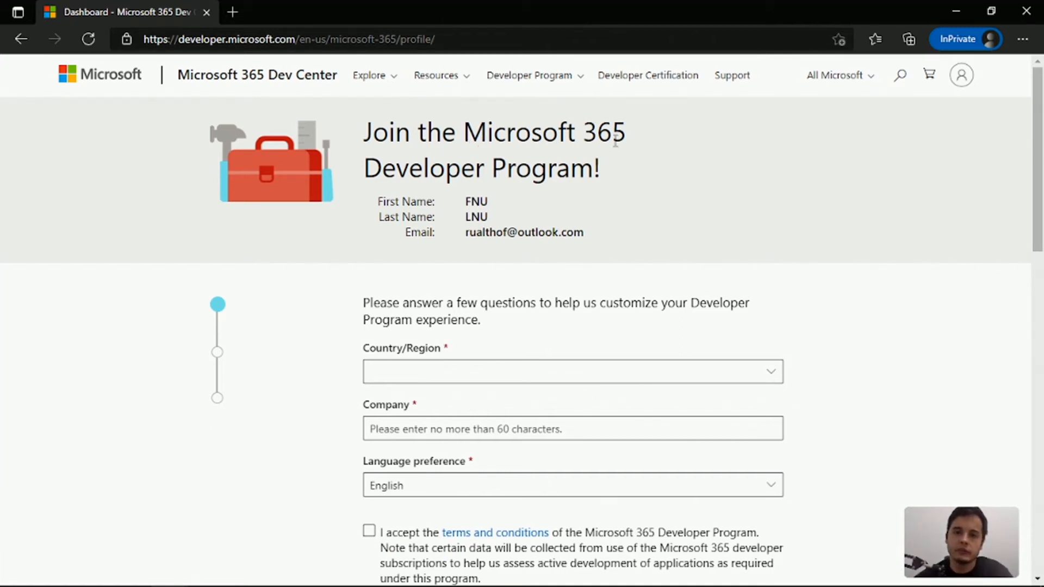
Complete the program profile with country Brazil and company PowerRudy, accept the terms and conditions, and continue
scroll(604, 248, "down", 2)
left_click(518, 263)
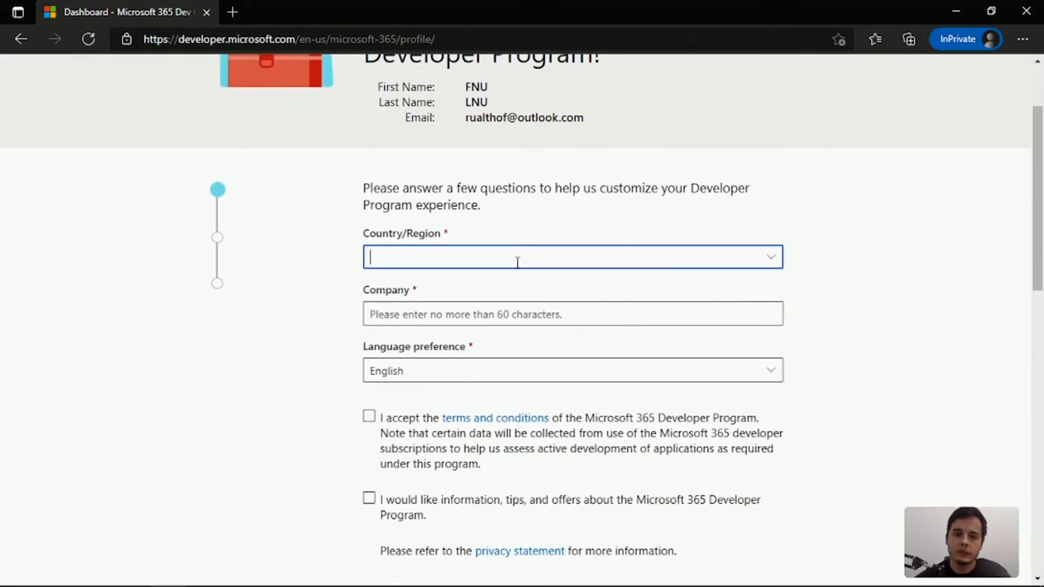
type("Brazil")
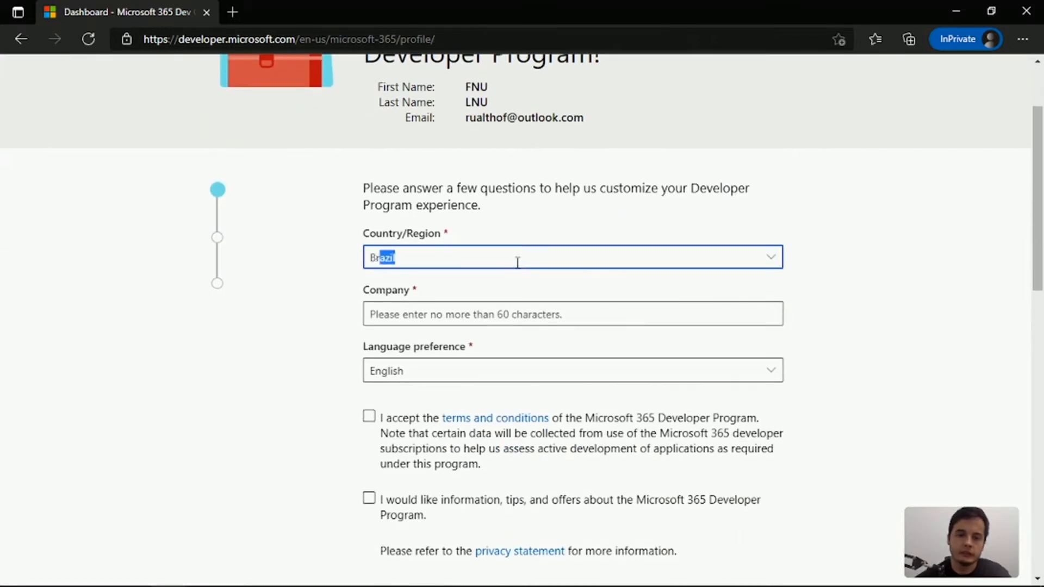
left_click(447, 311)
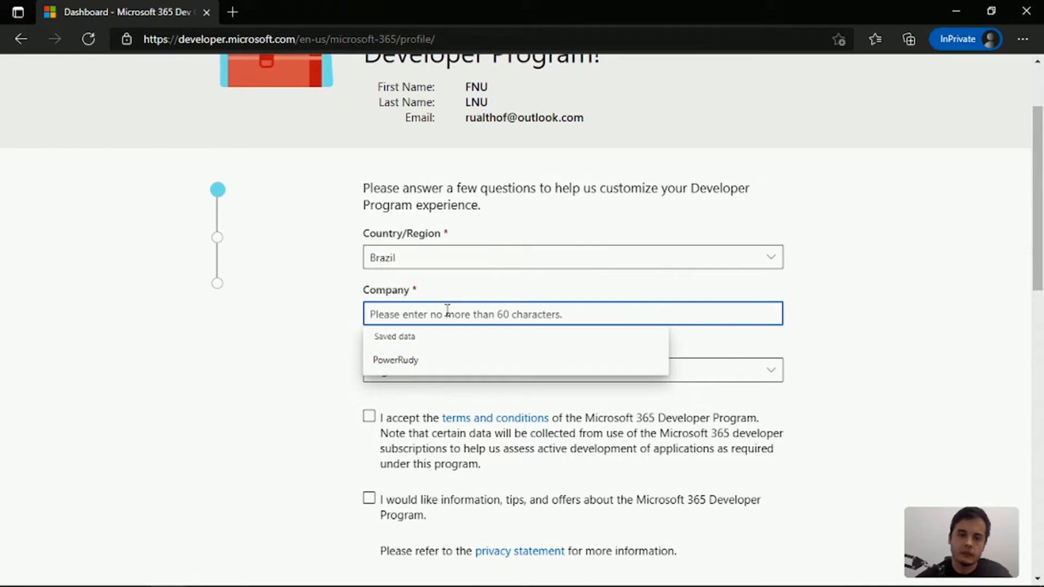
left_click(405, 360)
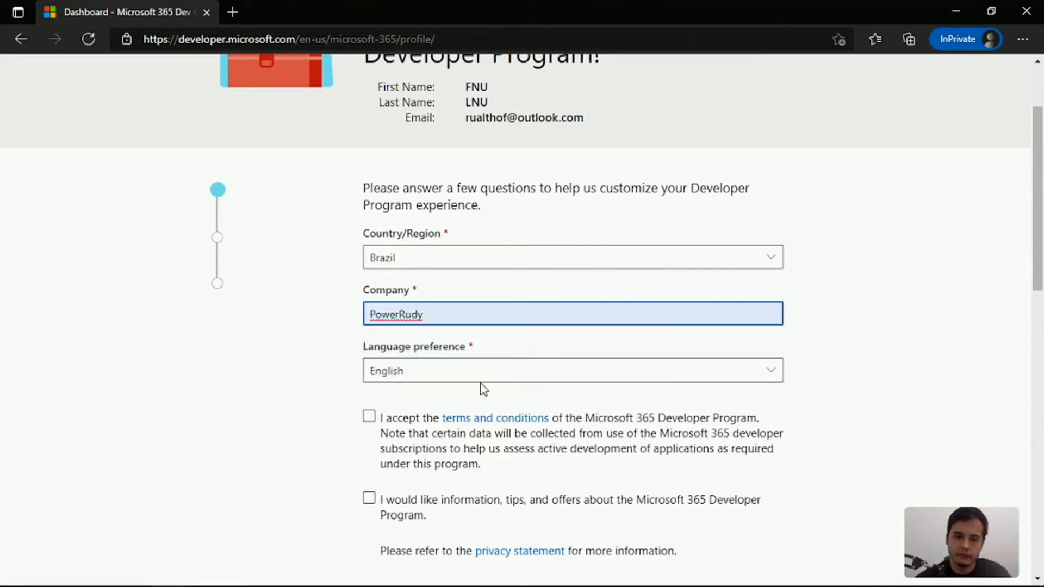
scroll(482, 388, "down", 2)
left_click(369, 317)
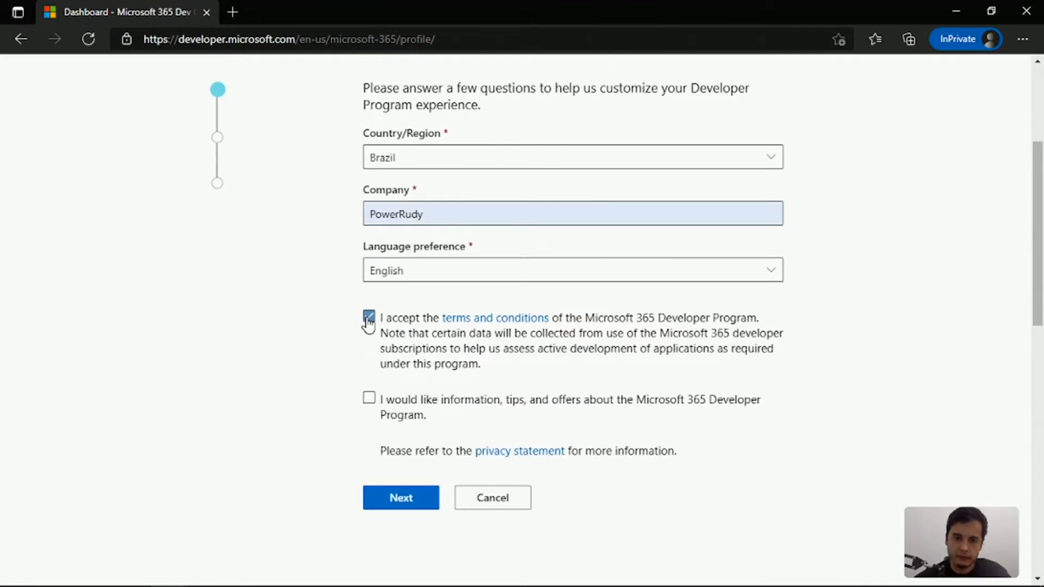
left_click(402, 500)
Choose Personal projects as the primary developer focus and continue
left_click(430, 438)
left_click(526, 384)
left_click(444, 438)
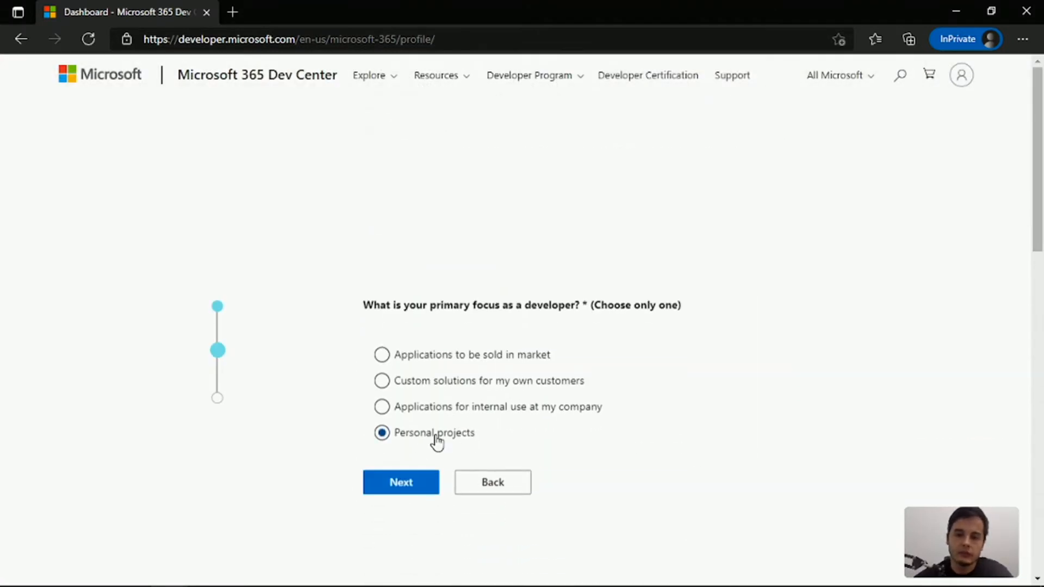
left_click(403, 428)
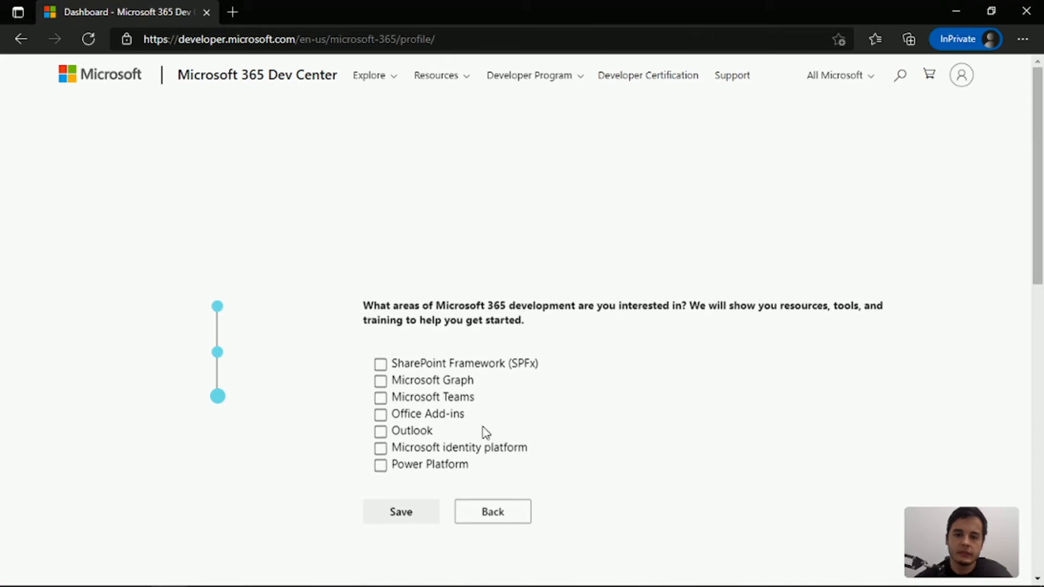
Select Power Platform as the development area of interest and save the profile
scroll(438, 354, "down", 1)
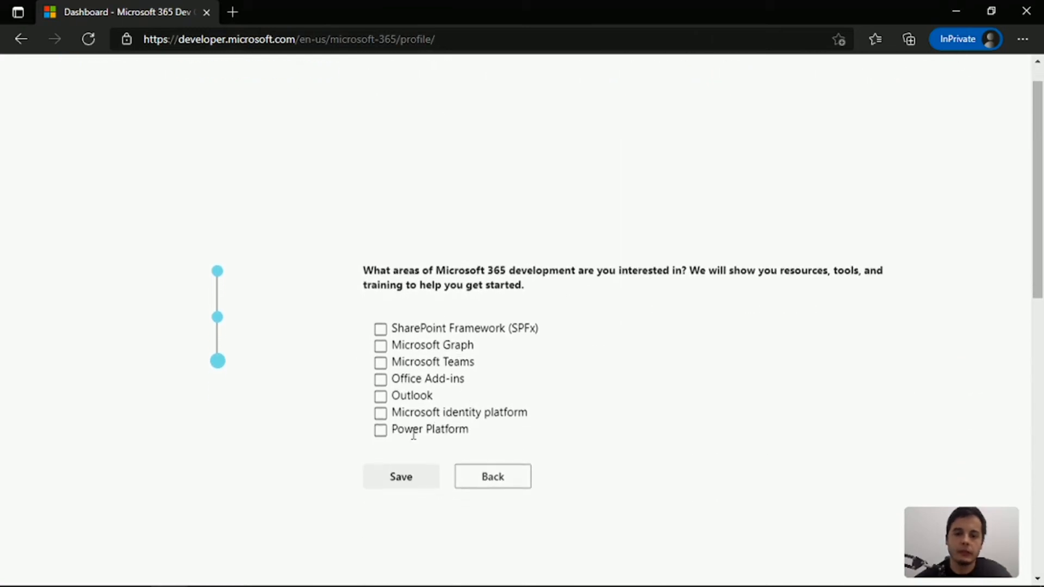
left_click(382, 432)
left_click(409, 480)
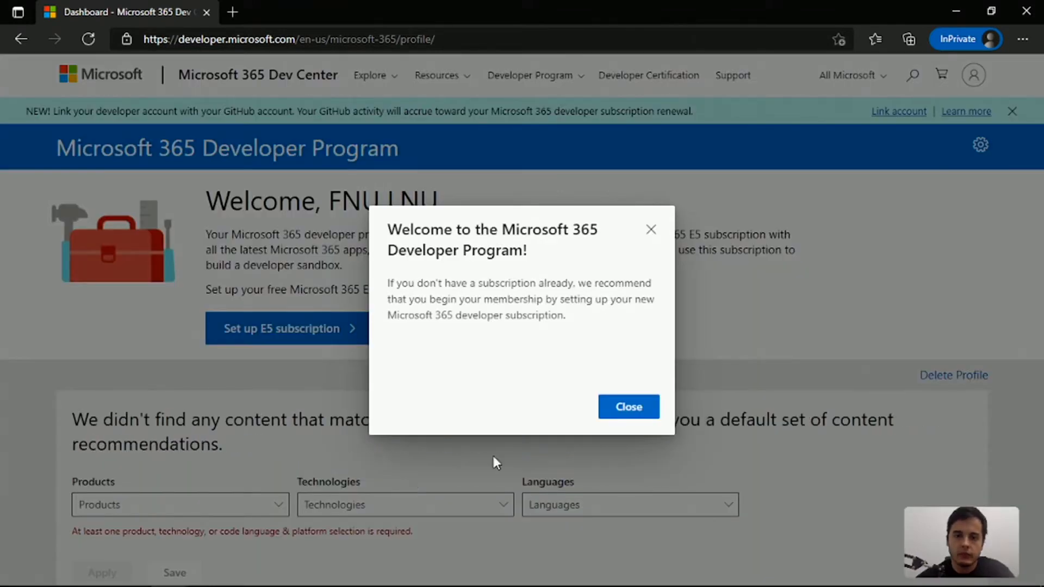
Dismiss the program's welcome message and open the setup of the E5 developer subscription
left_click(631, 408)
scroll(635, 416, "down", 2)
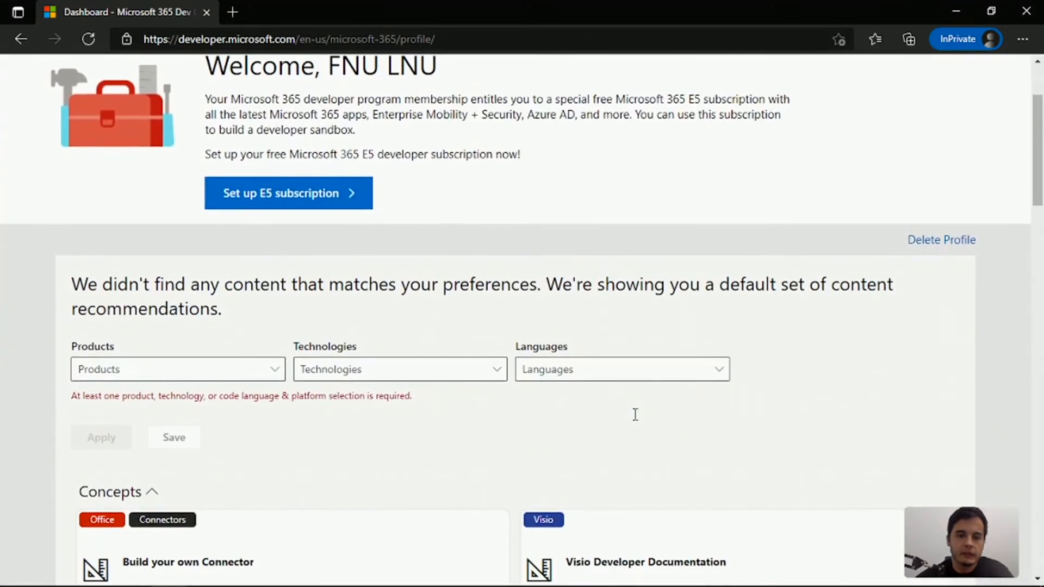
scroll(637, 421, "up", 2)
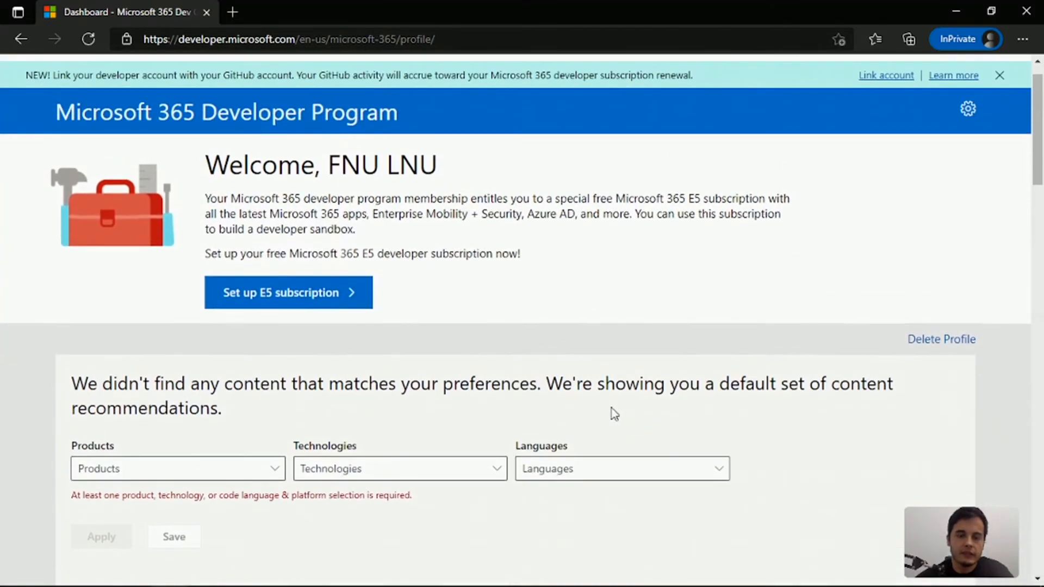
left_click(306, 301)
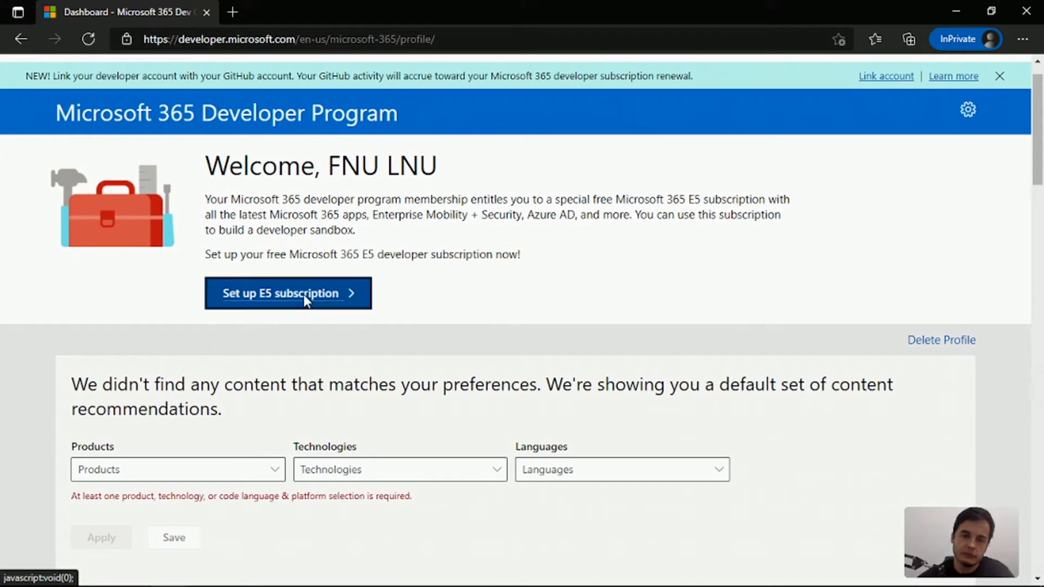
Enter the subscription's username and set its domain to powerrudy
left_click(457, 269)
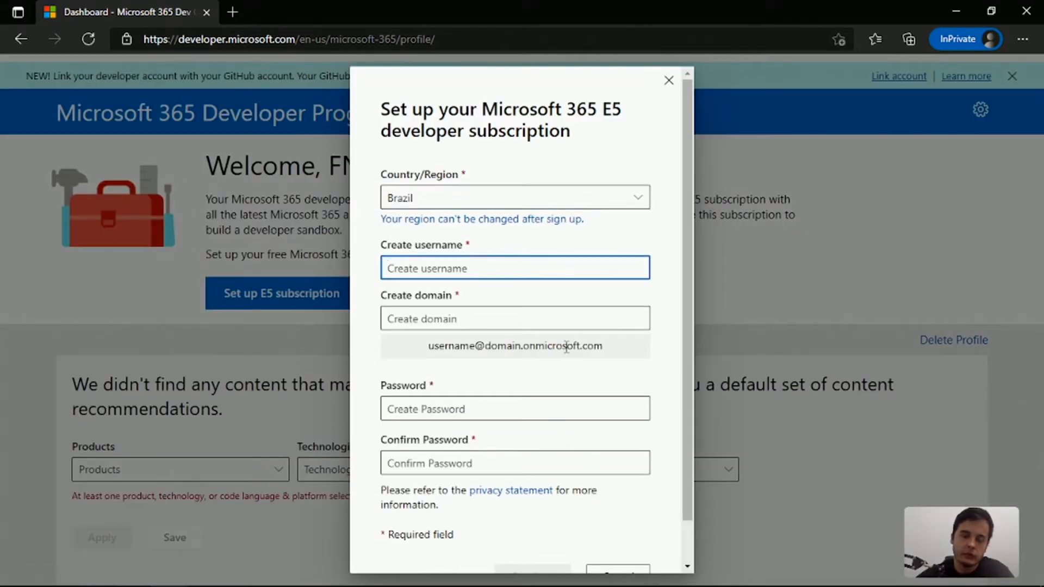
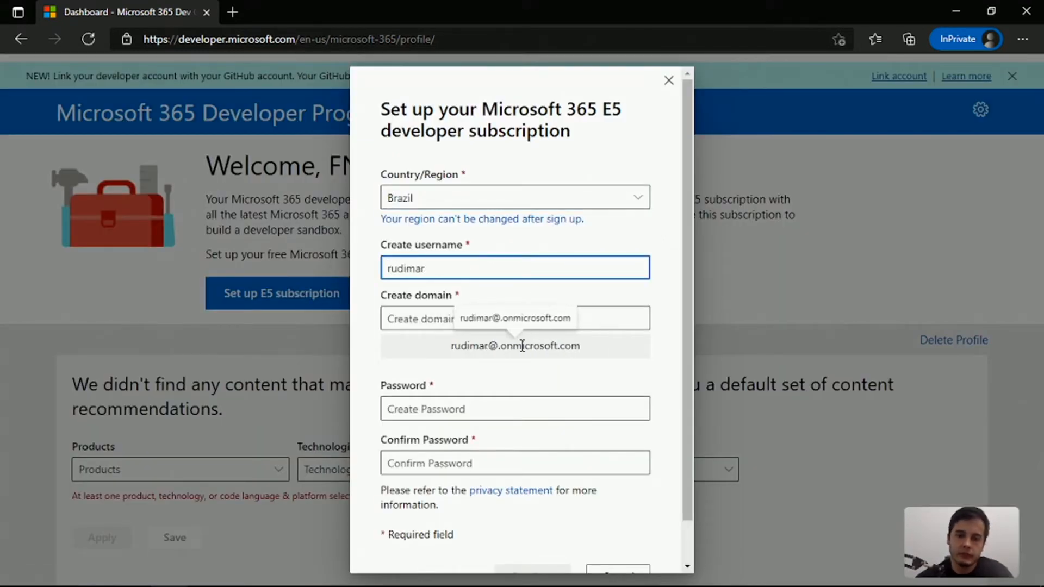
left_click(424, 319)
type("powrerp")
key("BackSpace")
key("BackSpace")
key("BackSpace")
type("e")
key("BackSpace")
key("BackSpace")
type("er")
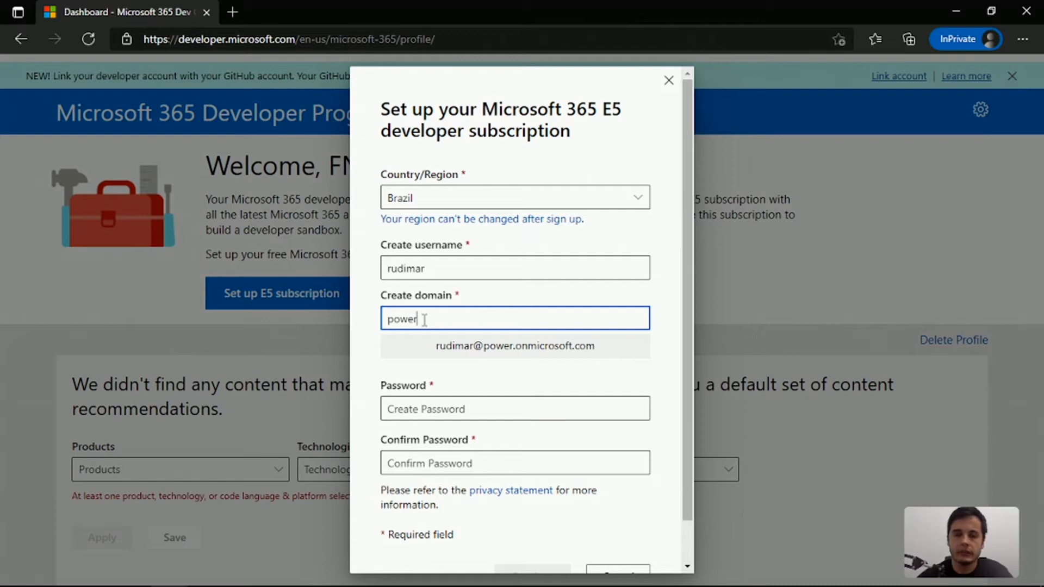
type("rudy")
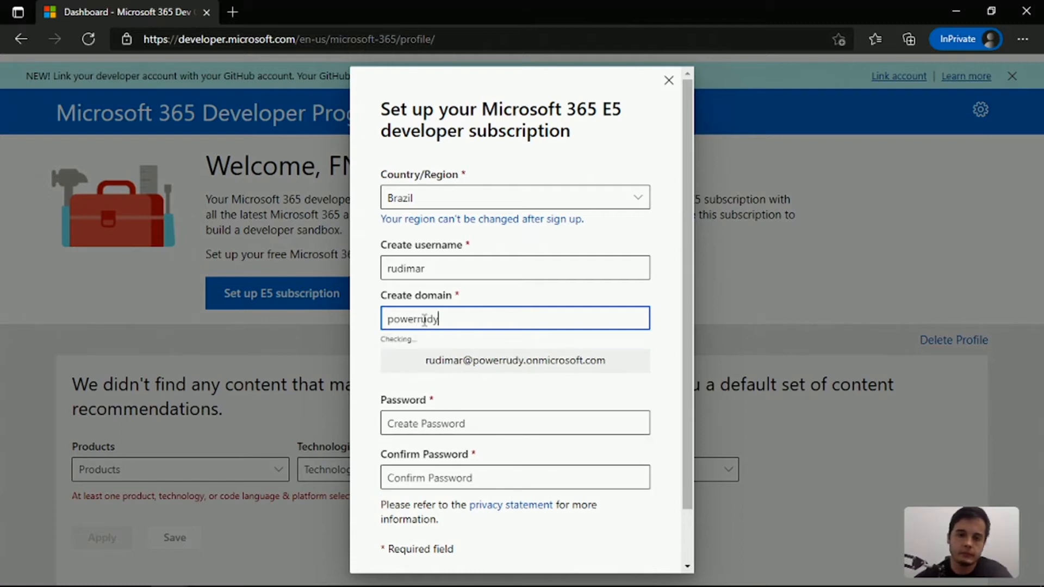
Enter and confirm the subscription's administrator password, and continue to the security phone number form
left_click(528, 428)
type("••••••••")
left_click(482, 459)
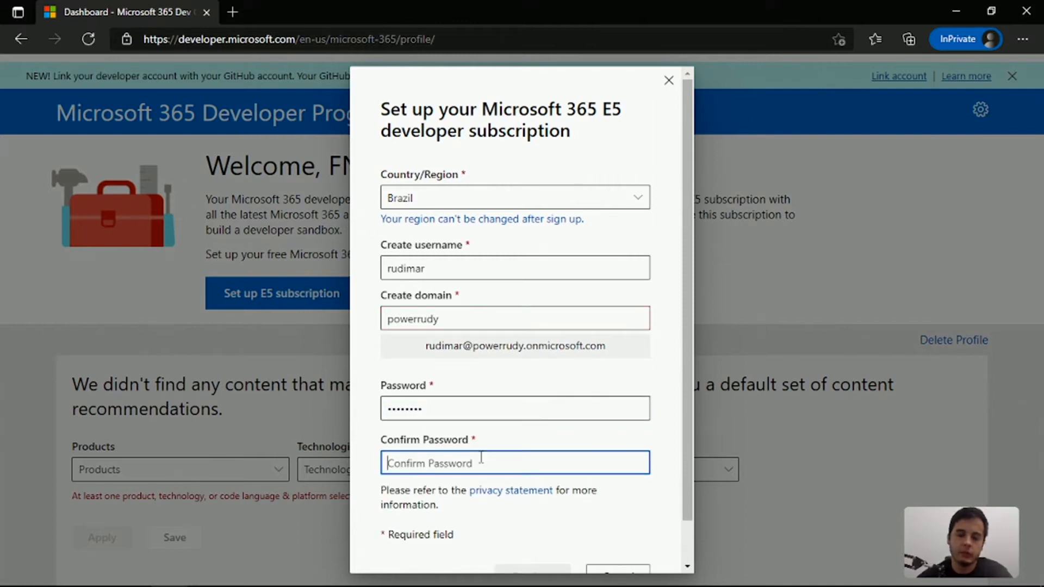
type("•••••••")
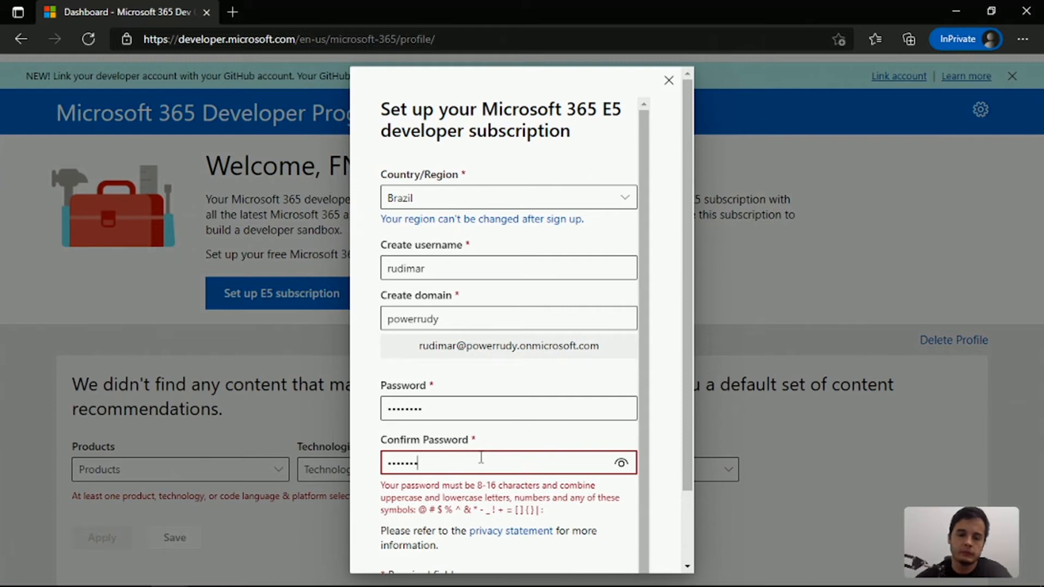
type("•")
scroll(481, 458, "down", 1)
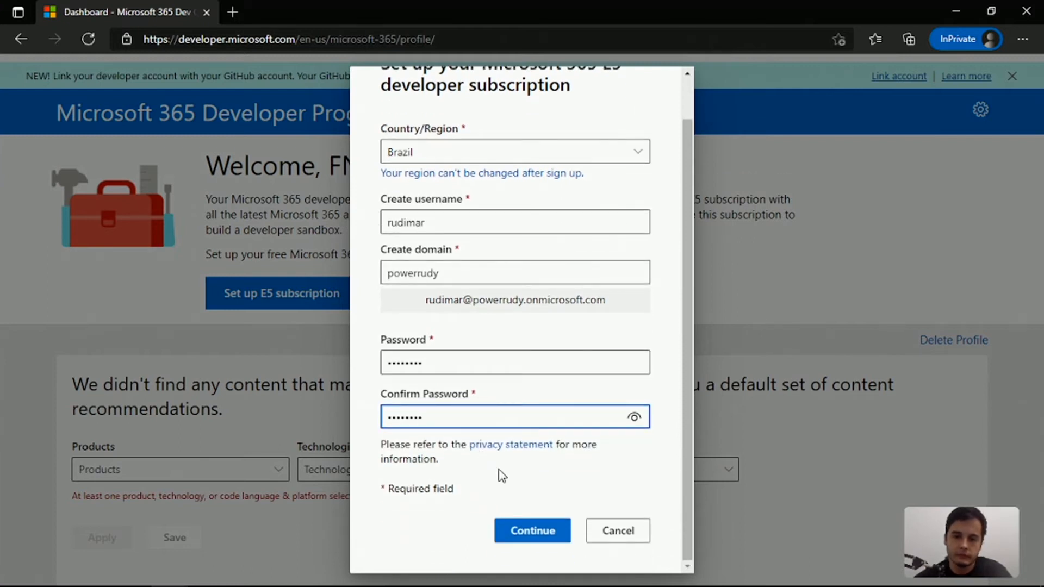
left_click(537, 530)
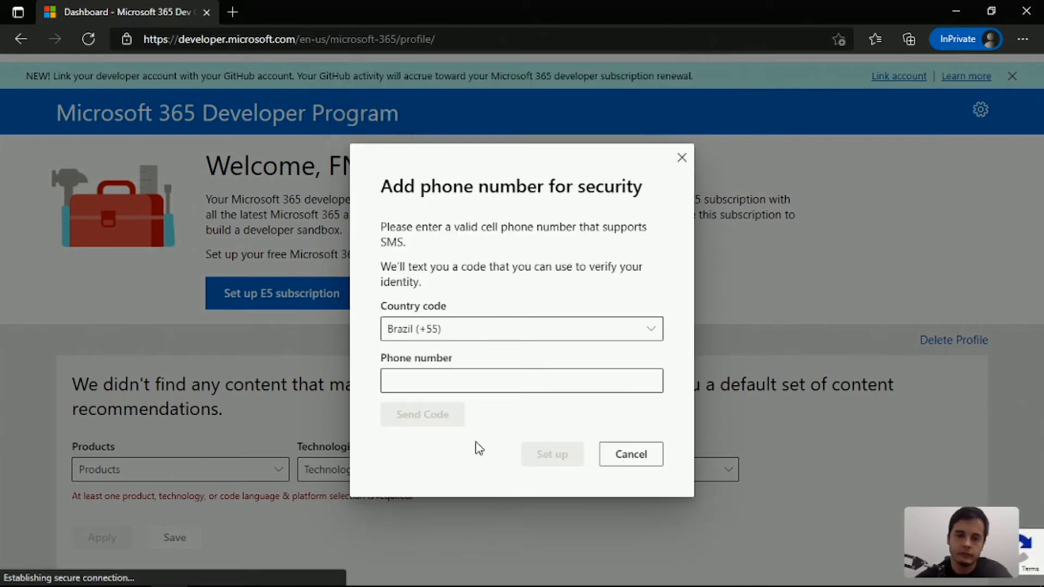
Verify identity with the phone number and the texted verification code, and set up the E5 subscription
left_click(419, 383)
type("48")
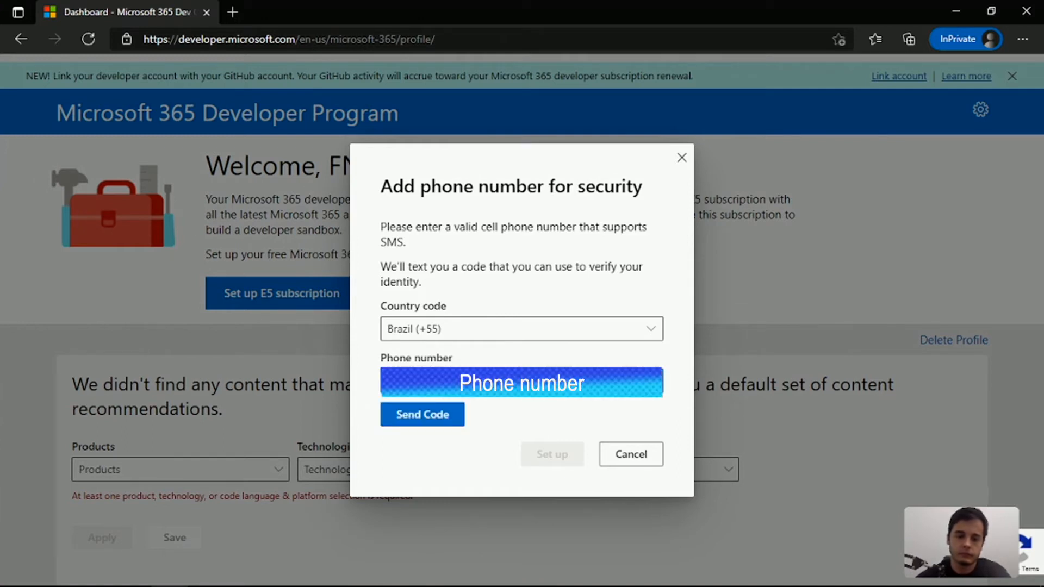
left_click(407, 417)
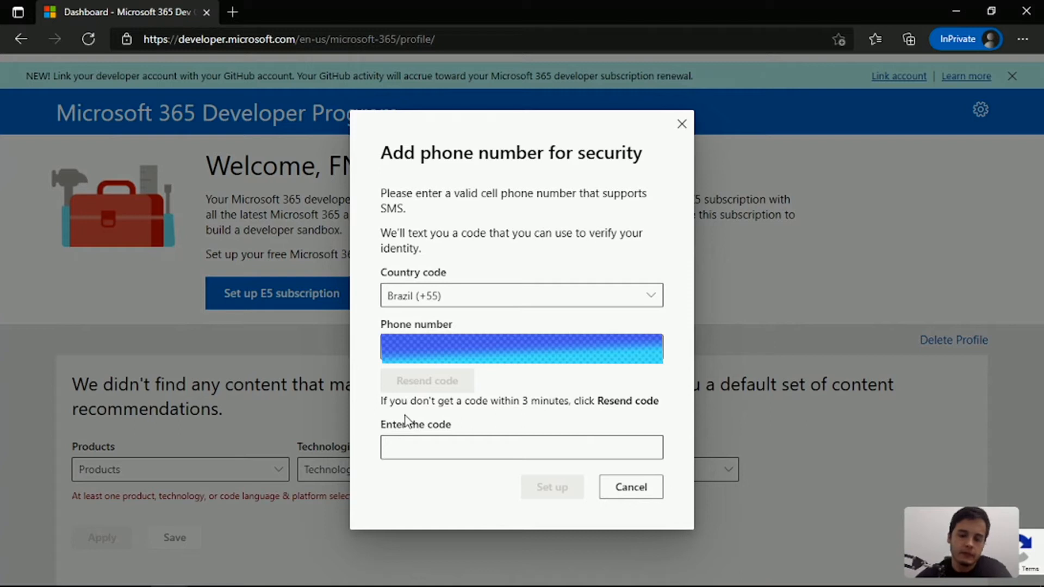
left_click(415, 448)
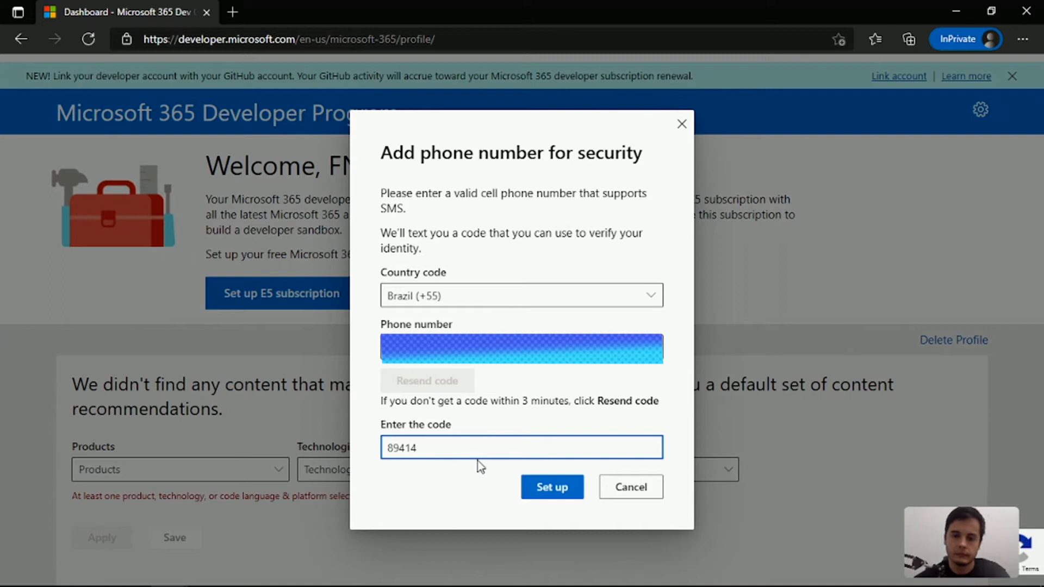
left_click(554, 495)
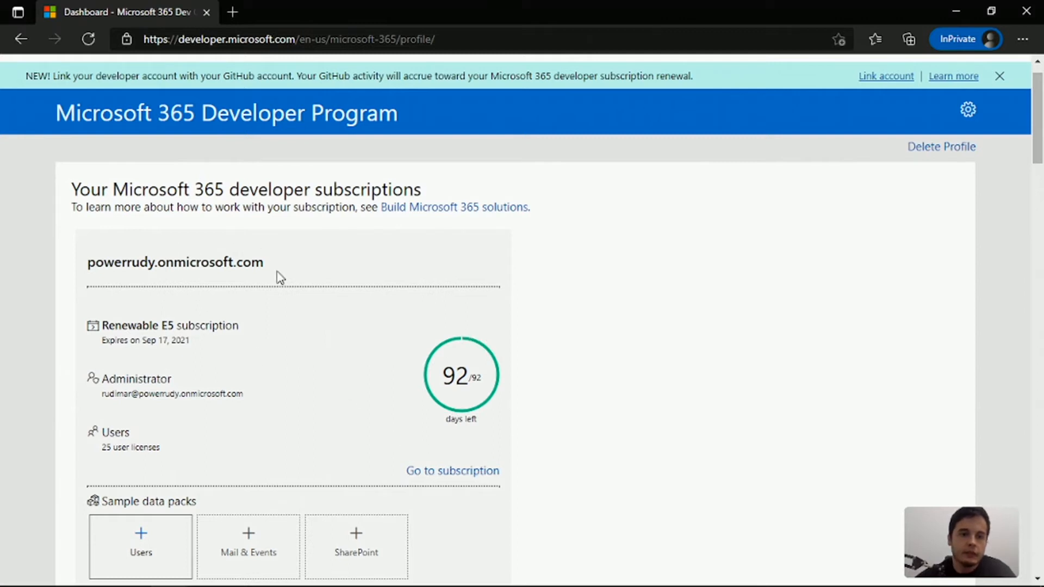
Examine the new subscription's administrator account, remaining days and user licenses on the dashboard
left_click_drag(246, 398, 105, 391)
key("ctrl+c")
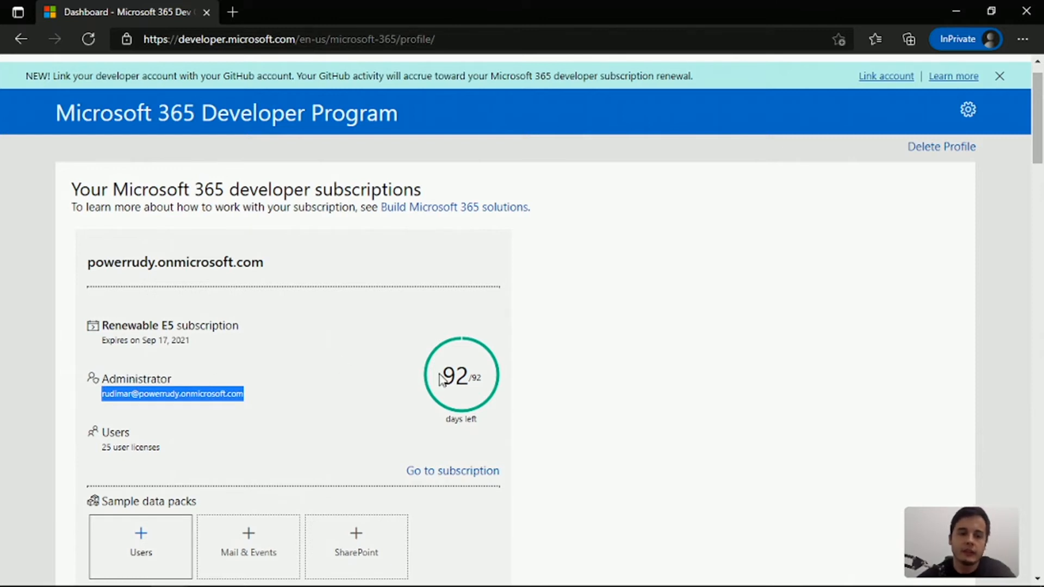
scroll(121, 443, "up", 6, "ctrl")
left_click_drag(88, 445, 203, 446)
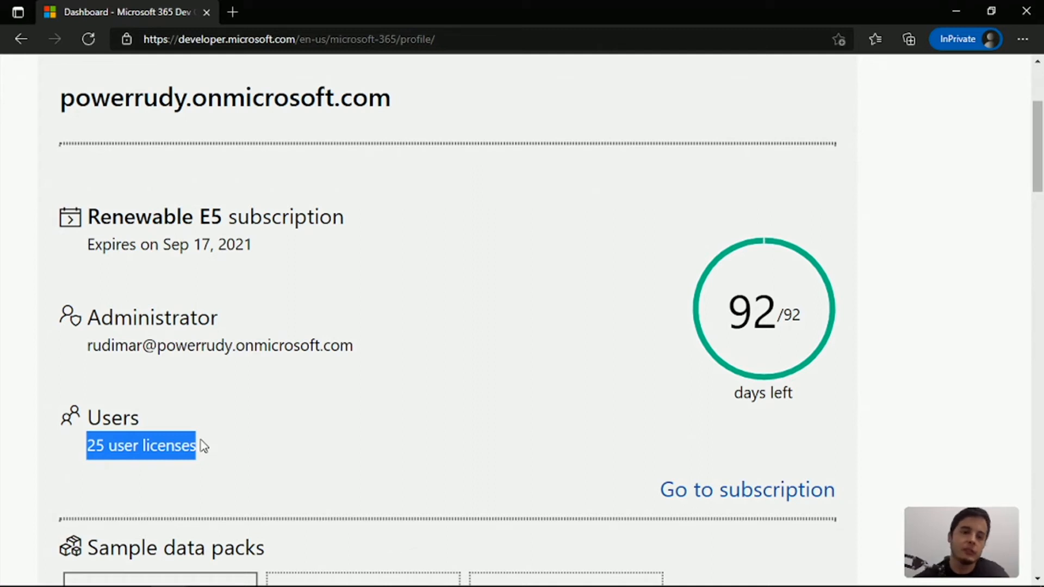
scroll(200, 440, "down", 5)
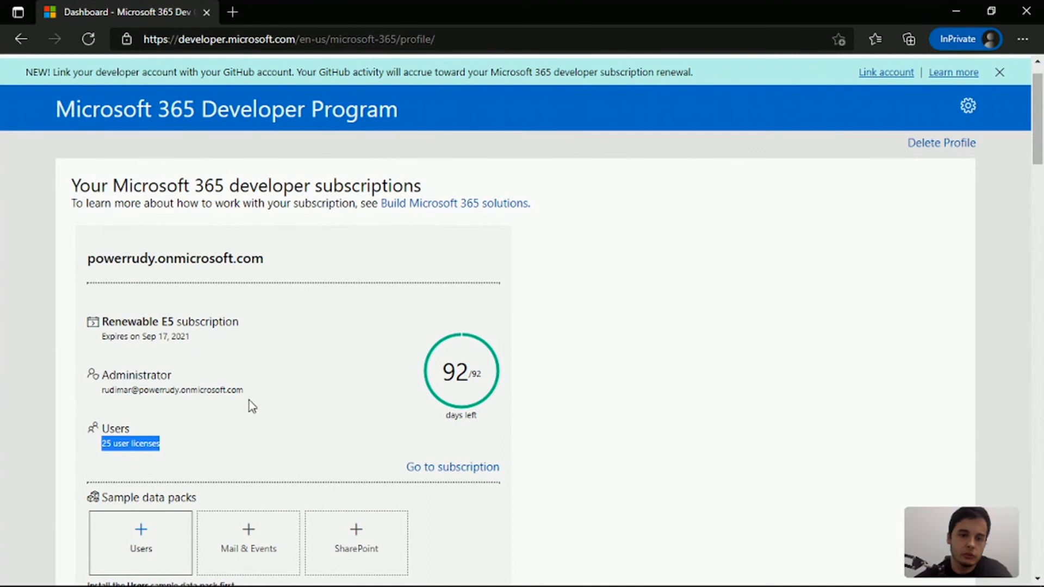
left_click_drag(252, 389, 110, 393)
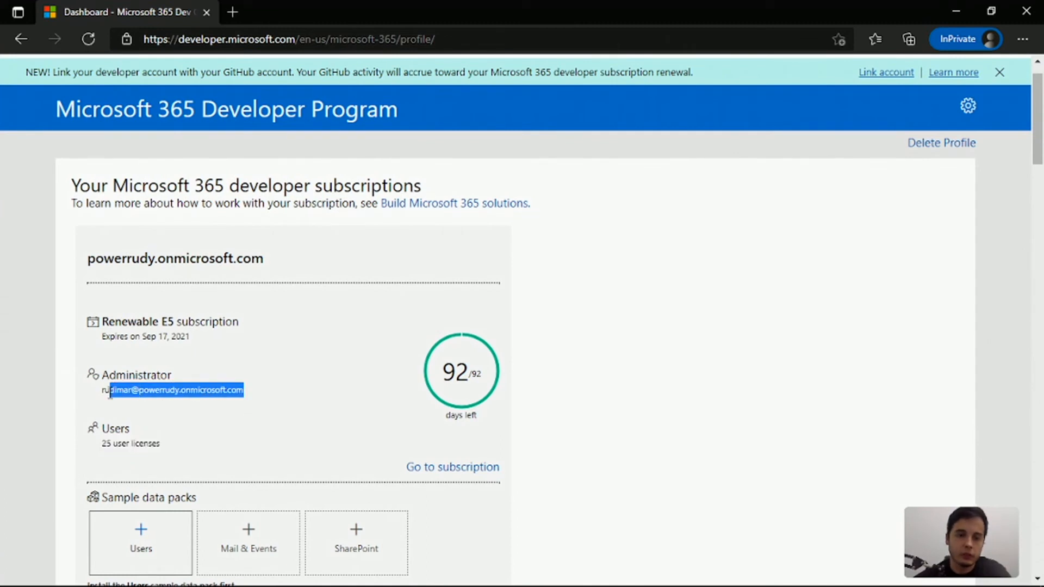
Open office.com in a new browser tab and sign in with the current Microsoft account
left_click(232, 12)
type("offic")
key("Return")
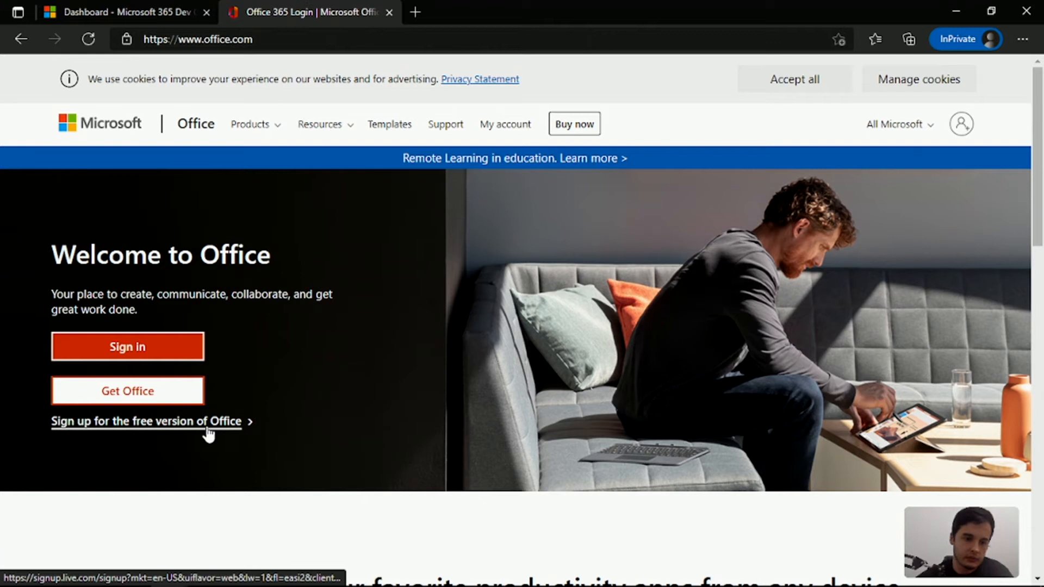
left_click(133, 354)
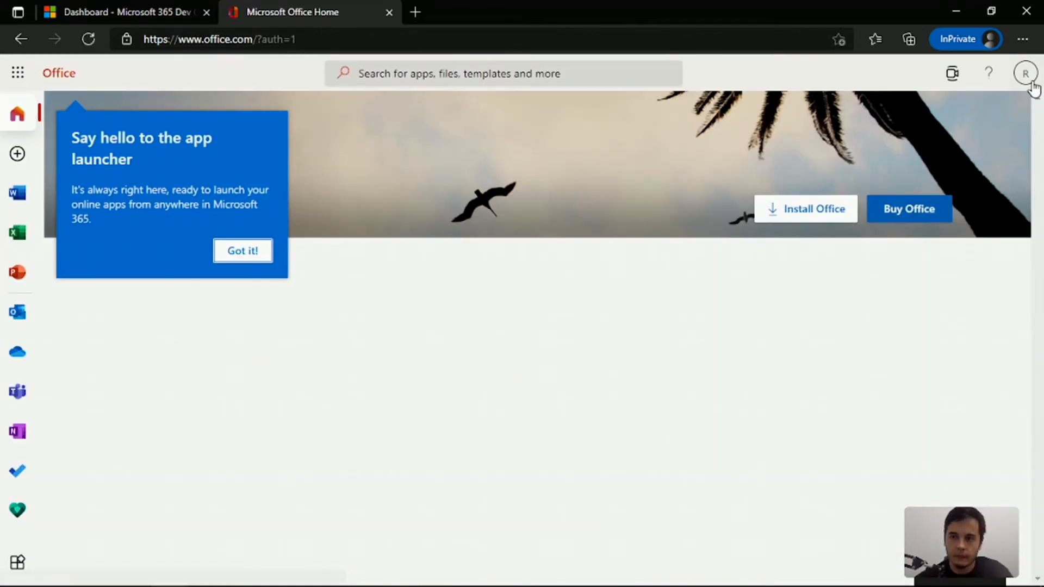
Check which account is signed in to Office and sign out of it
left_click(1025, 74)
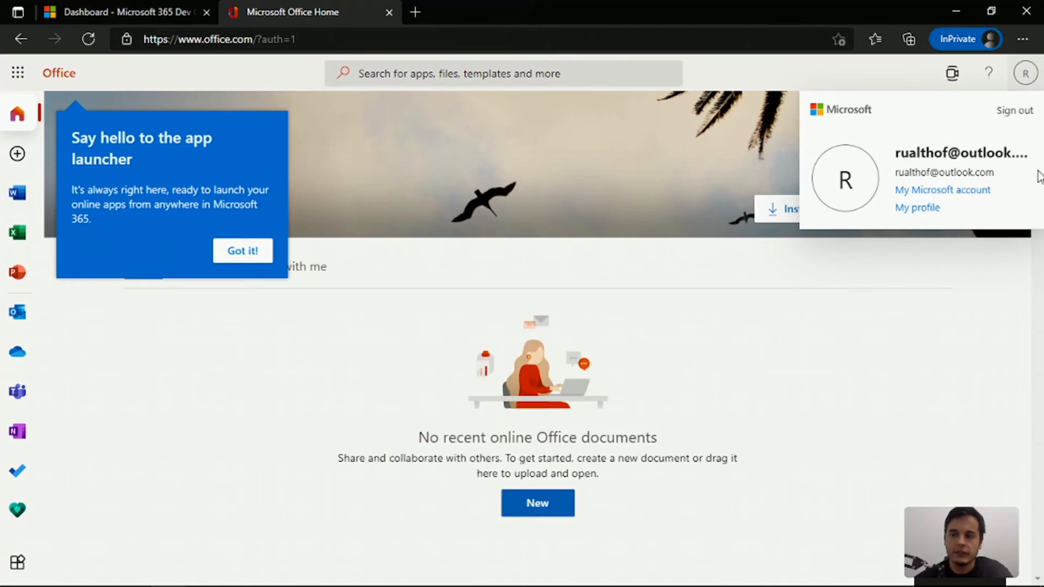
left_click_drag(897, 152, 1013, 150)
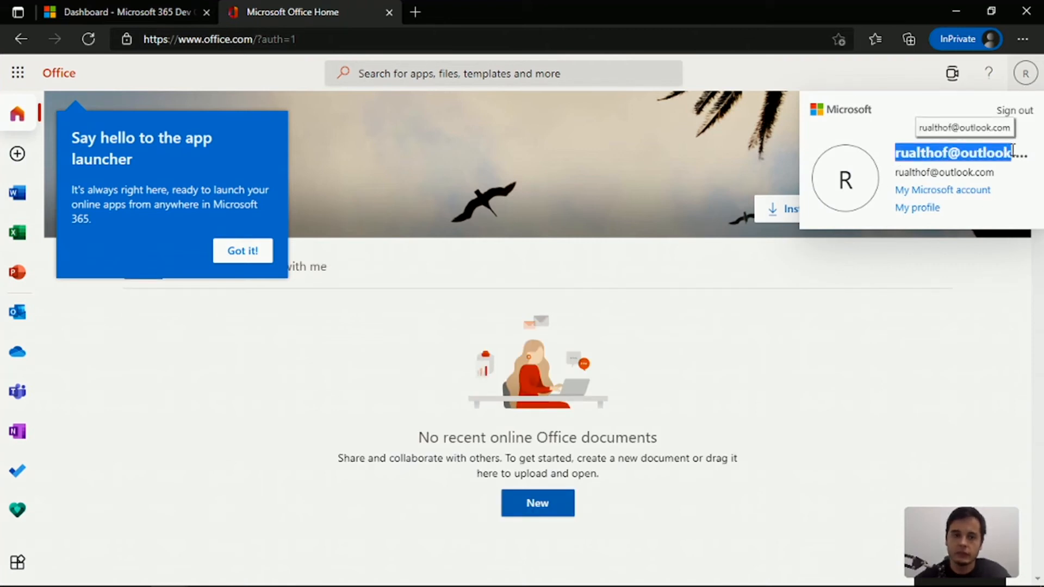
left_click(1015, 114)
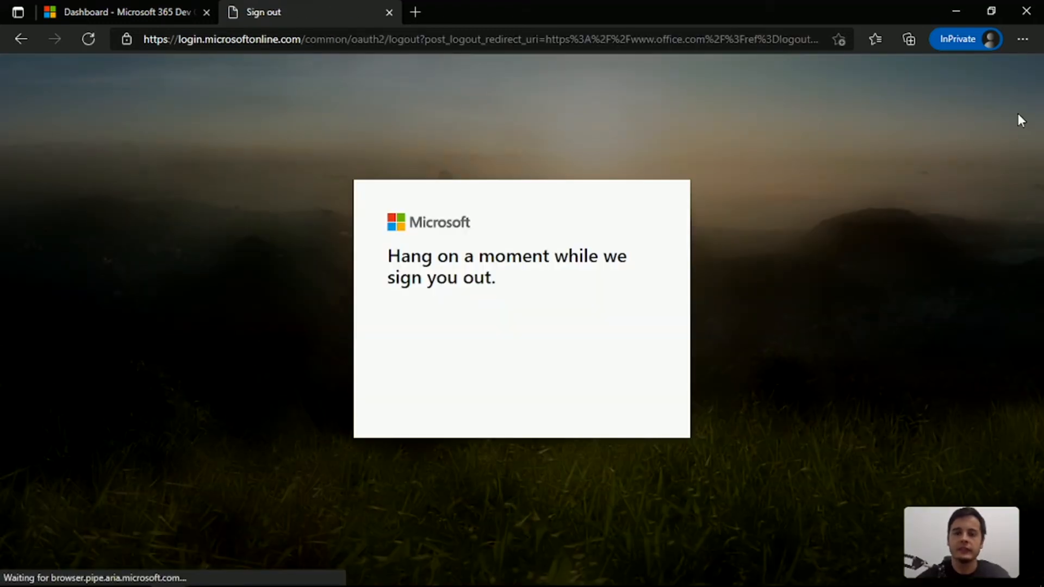
Copy the administrator's email address from the developer dashboard and return to the Office page
left_click(178, 8)
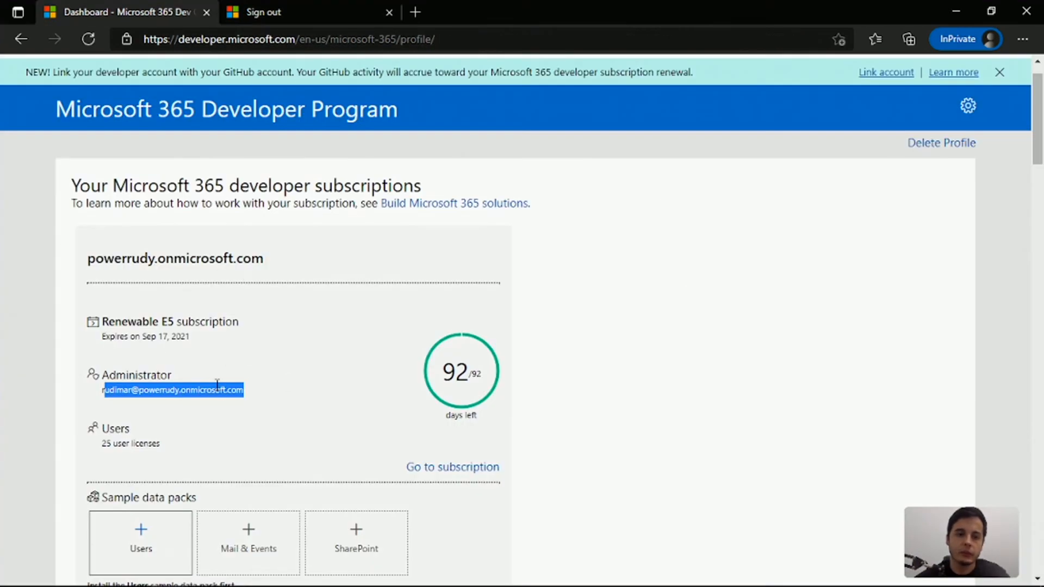
scroll(217, 385, "up", 3)
left_click(201, 393)
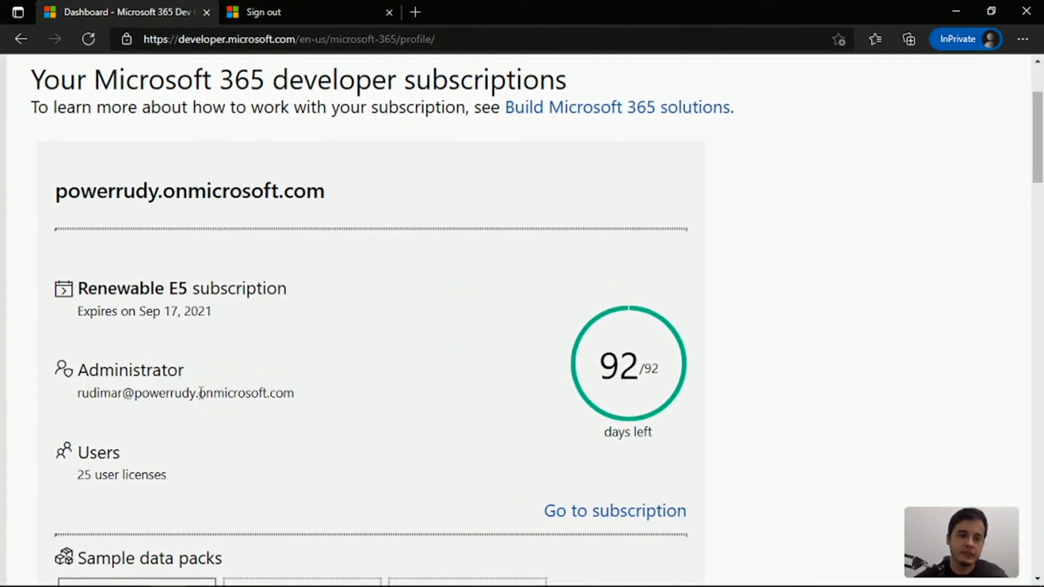
left_click_drag(77, 393, 298, 389)
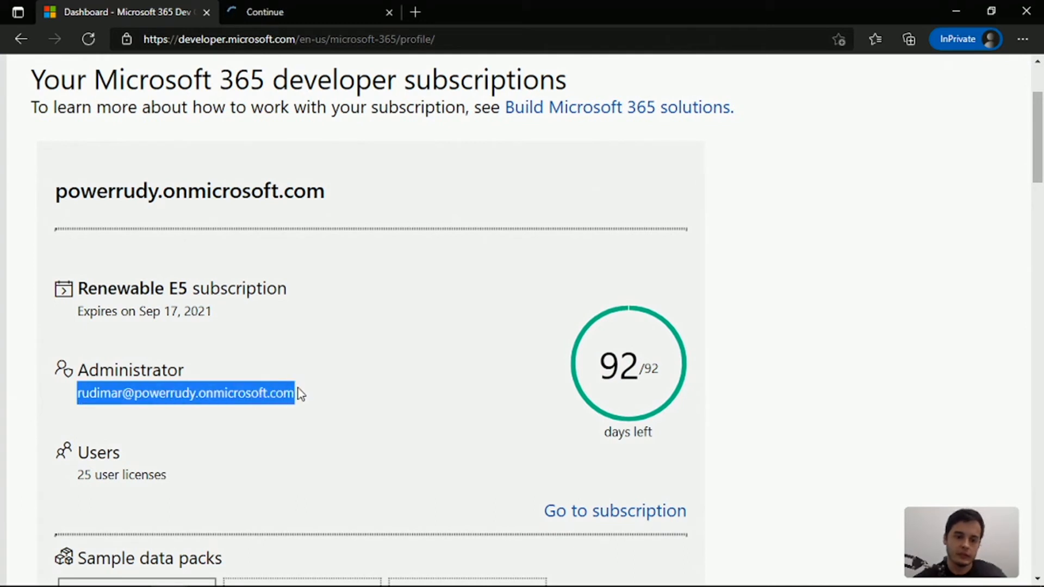
left_click(308, 8)
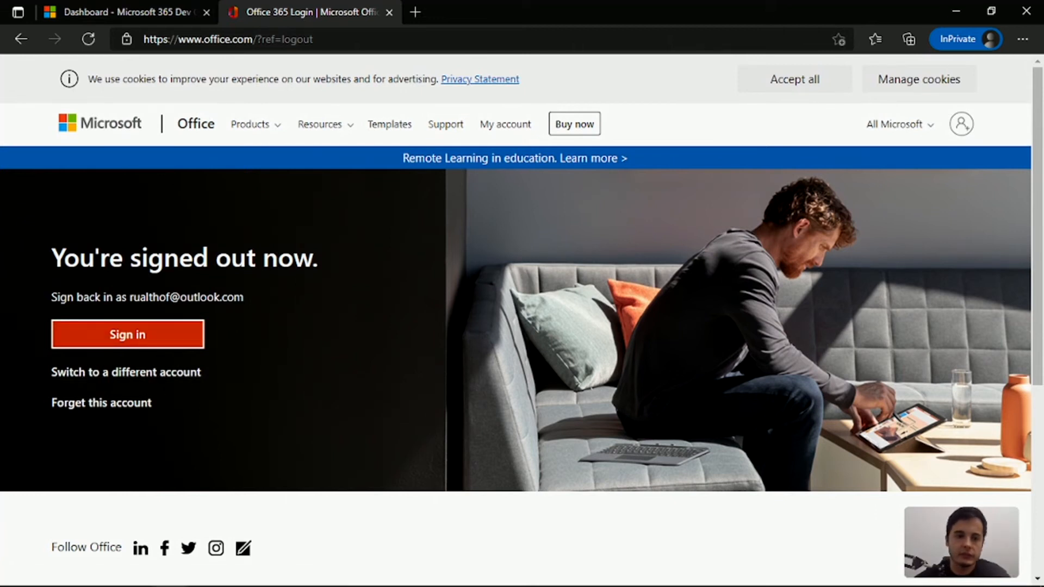
Switch to a different Office account, paste the administrator's email address and proceed to sign-in
left_click_drag(235, 297, 132, 297)
left_click(143, 372)
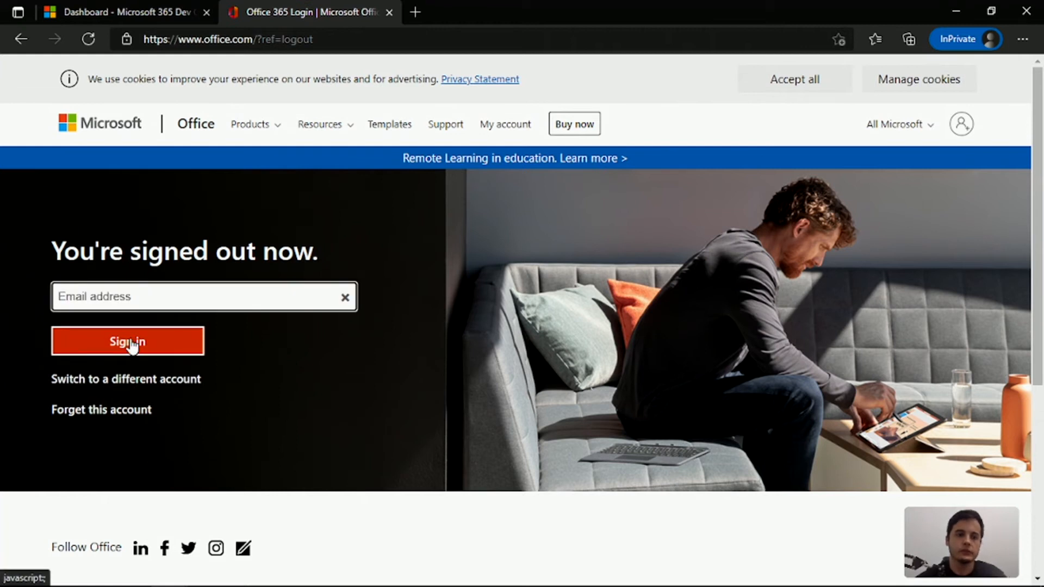
key("ctrl+v")
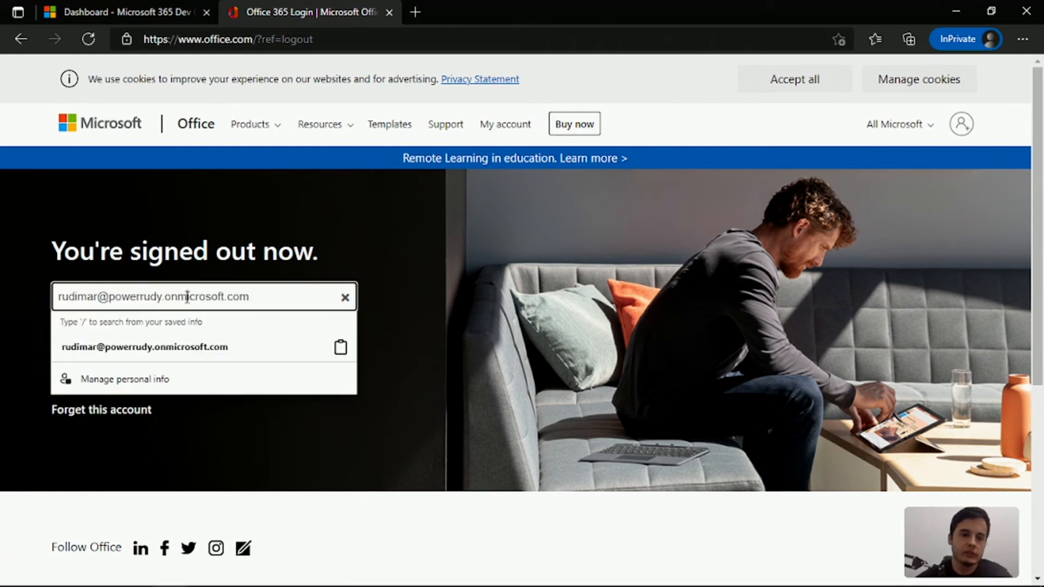
left_click(406, 273)
left_click(194, 337)
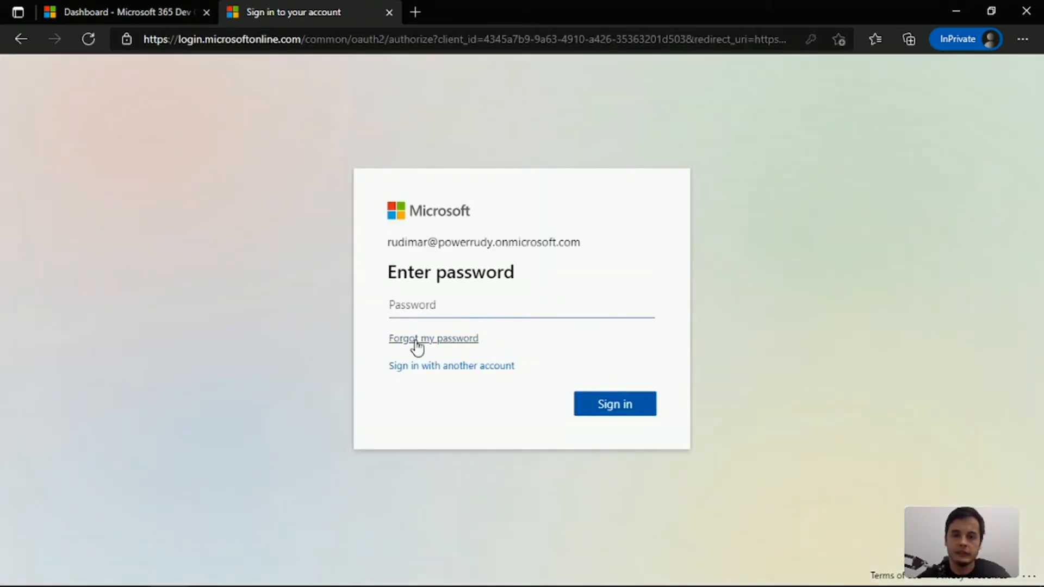
Enter the administrator's account password to sign in to Office 365, and dismiss the first-run introduction
left_click(440, 306)
type("•••")
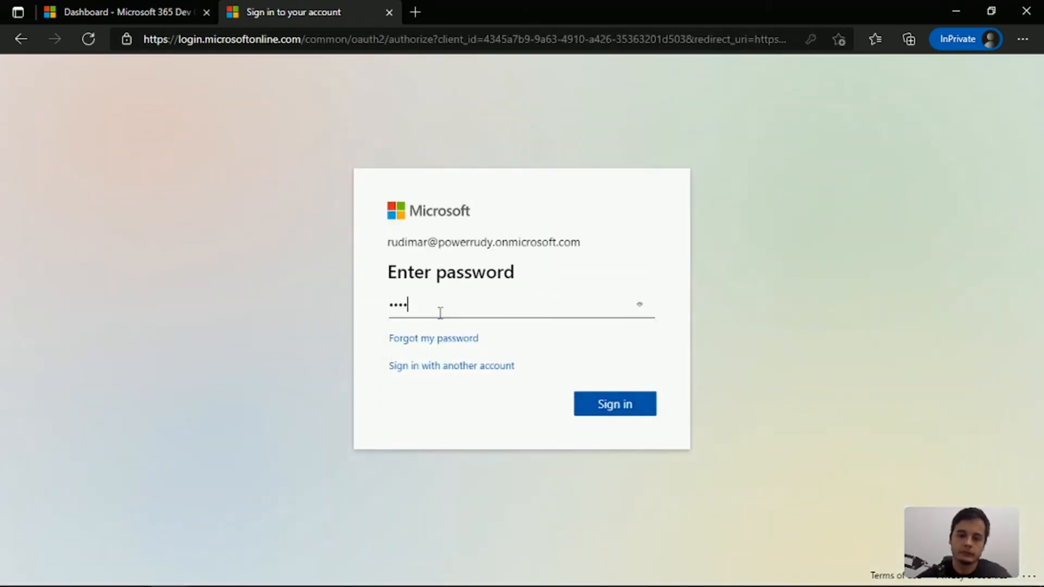
type("•••••")
key("Return")
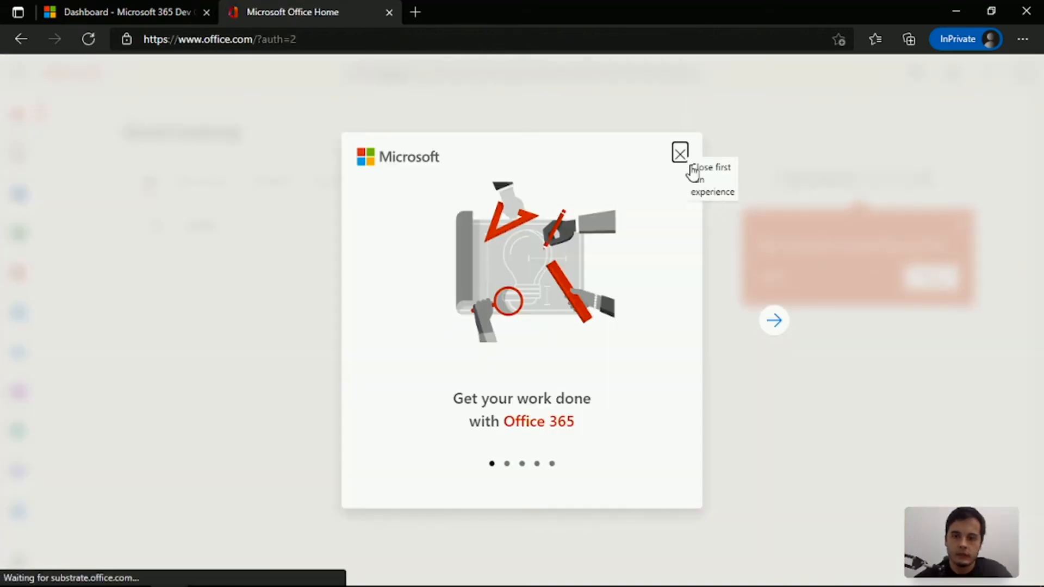
left_click(679, 192)
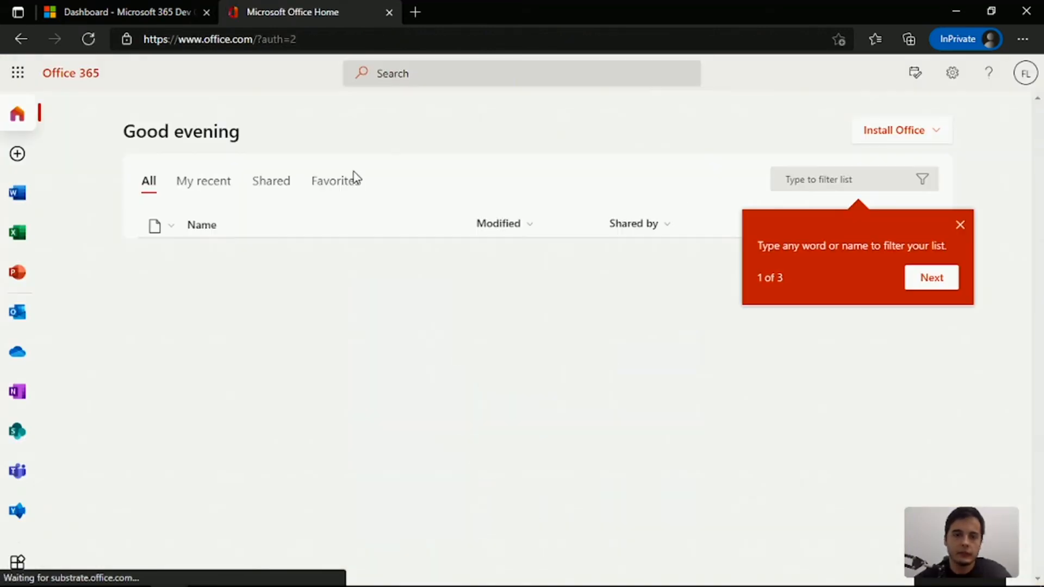
Examine the full list of Office 365 apps available to the administrator account, including the Power Platform apps
left_click(18, 75)
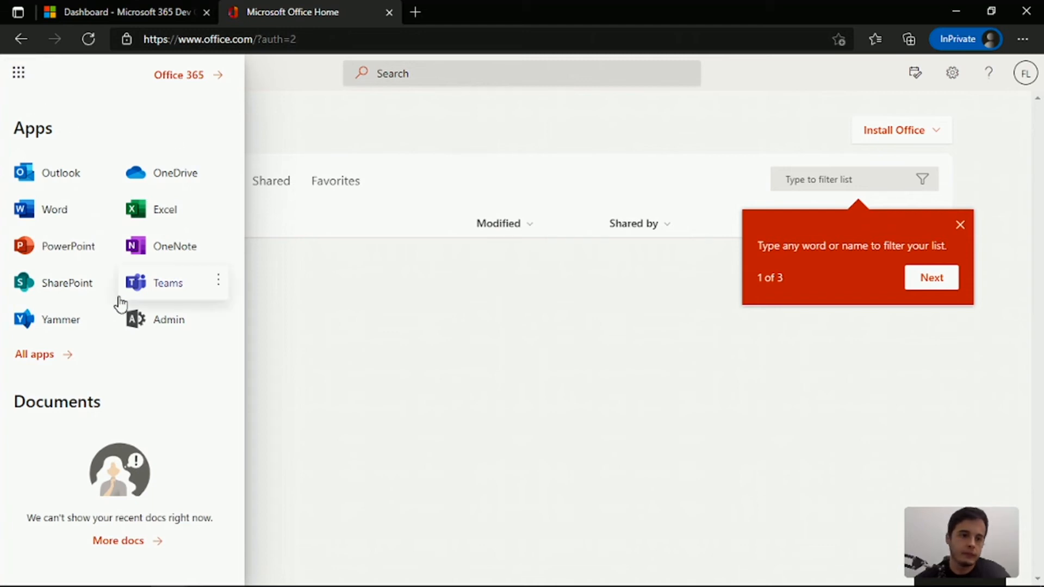
left_click(44, 359)
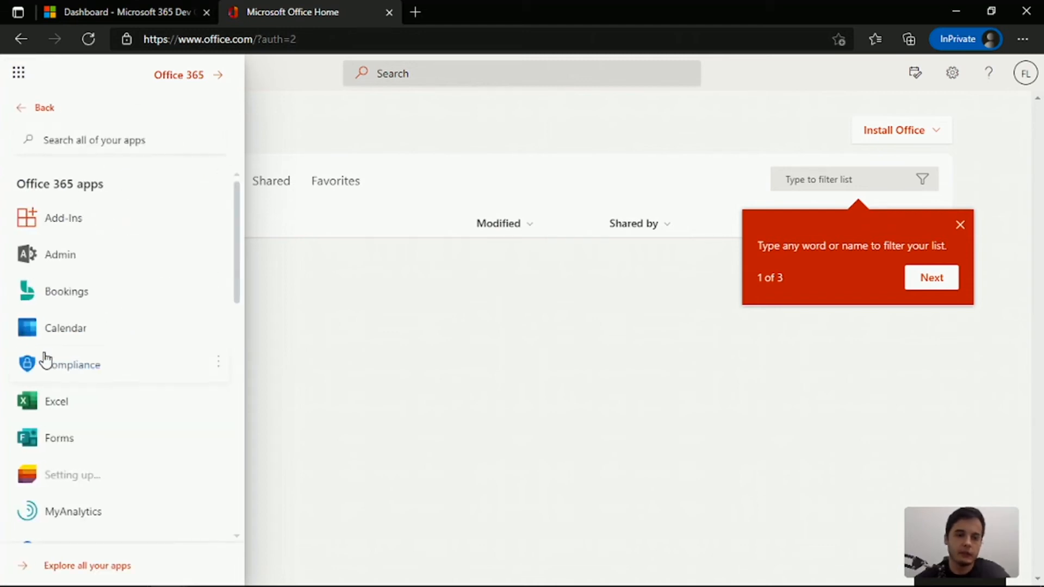
scroll(55, 360, "down", 3)
scroll(67, 354, "down", 3)
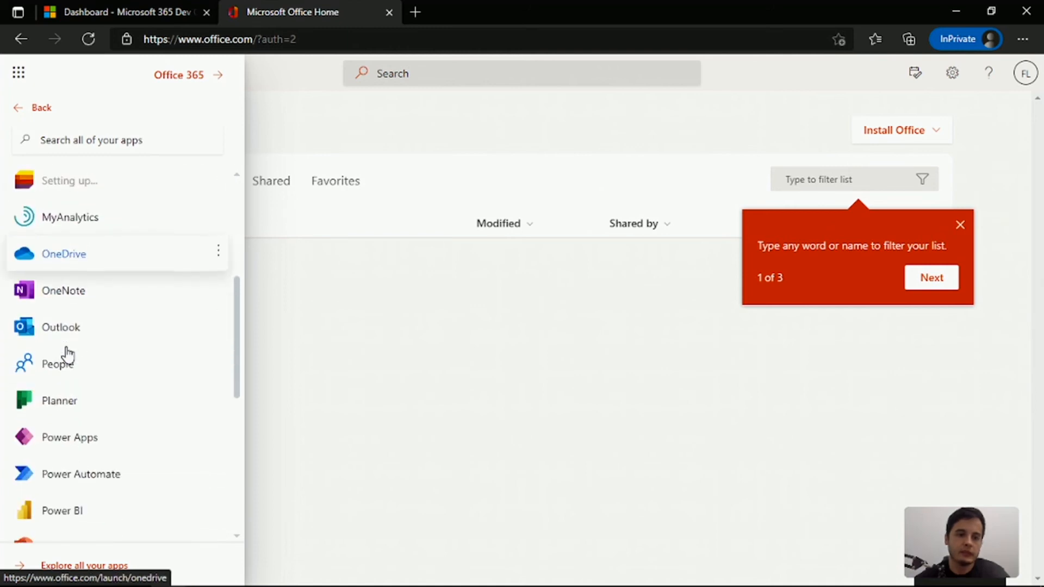
scroll(79, 441, "down", 2)
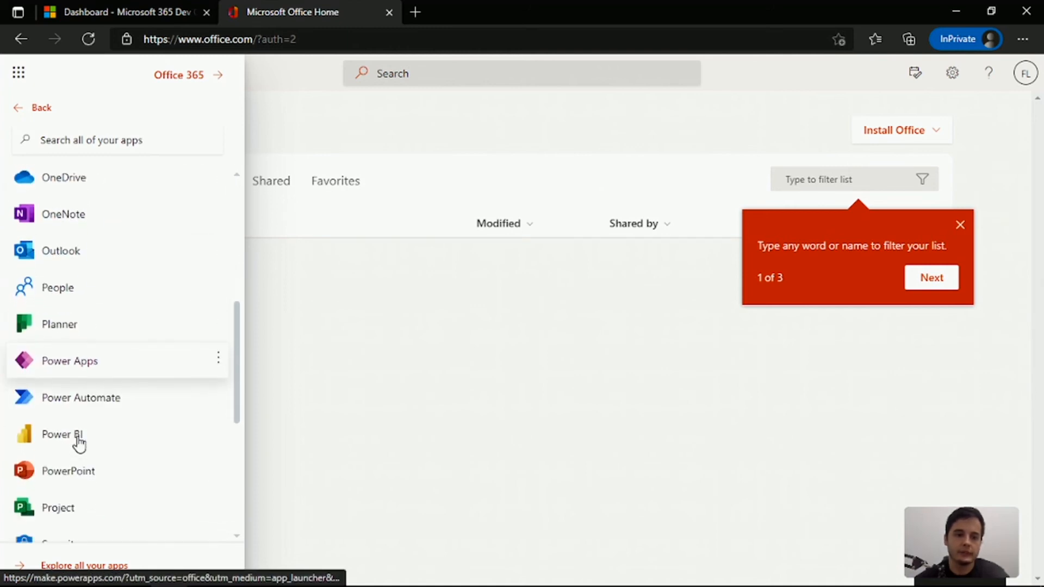
scroll(113, 430, "up", 9)
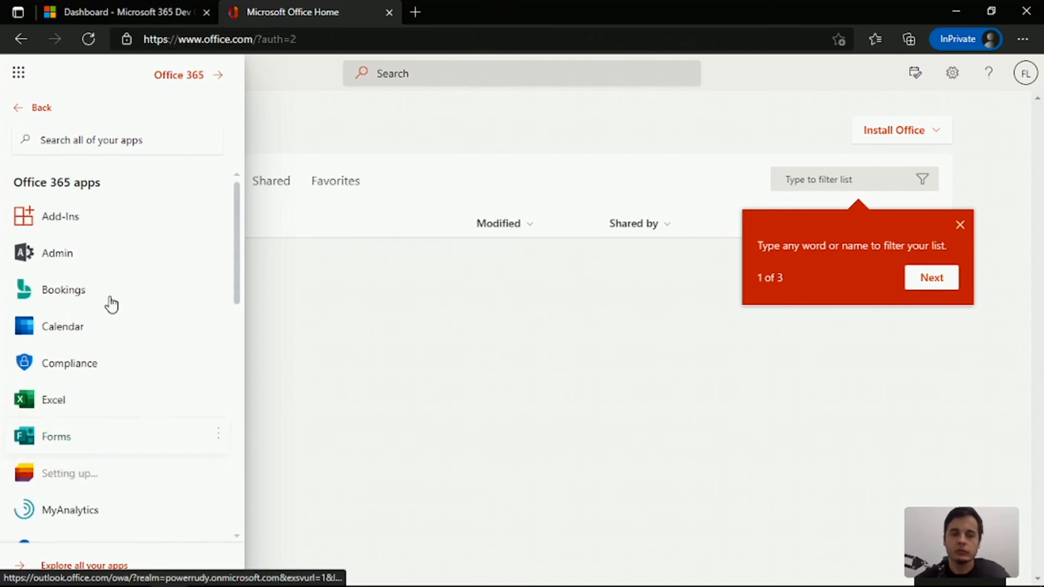
Open the Microsoft 365 admin center and show its list of active users
left_click(68, 255)
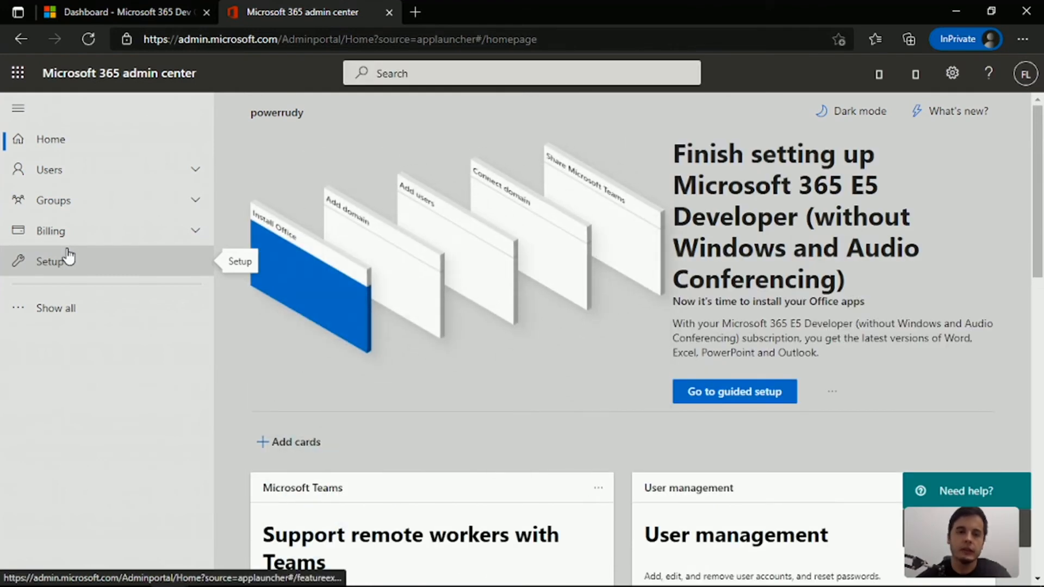
left_click(61, 180)
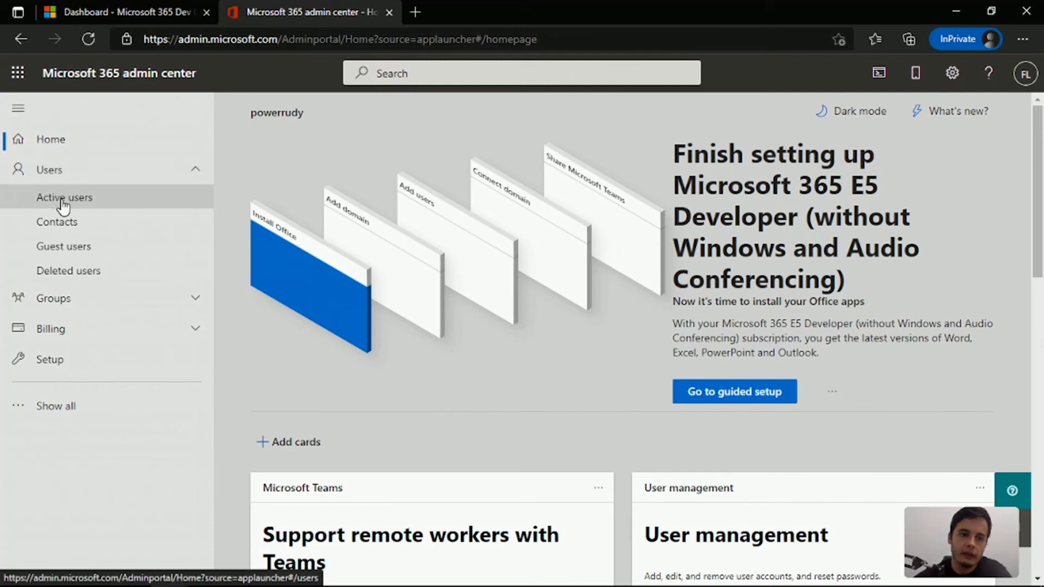
left_click(64, 198)
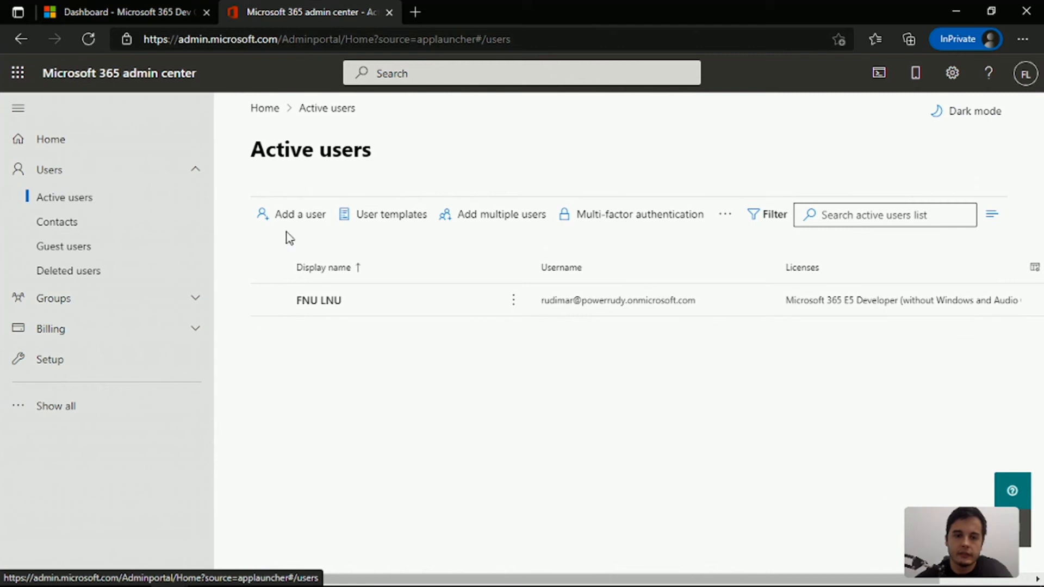
Start adding a user with first name The, last name User, display name The User and username theuser, using the powerrudy.onmicrosoft.com domain
left_click(293, 263)
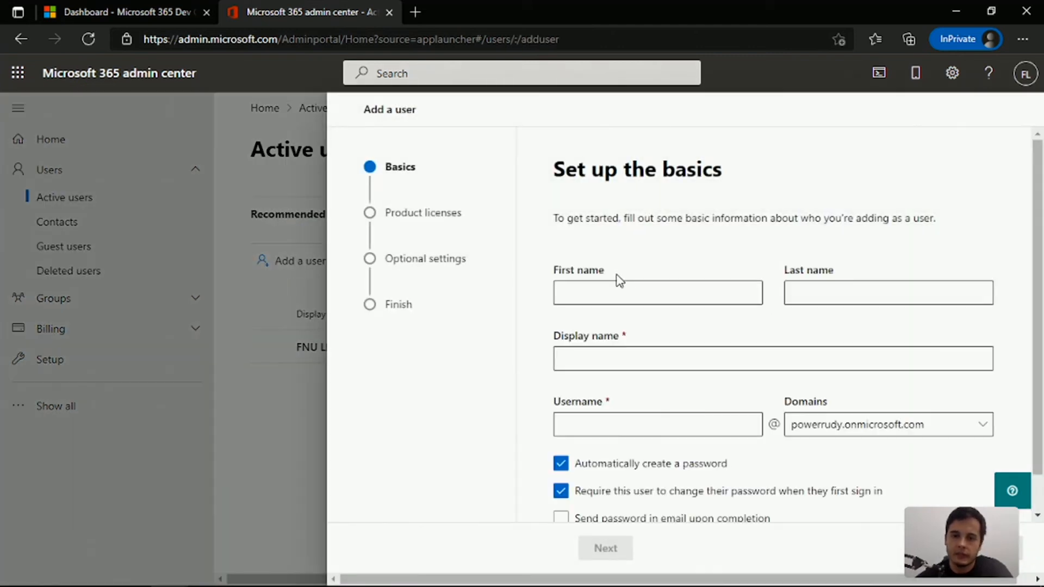
left_click(629, 293)
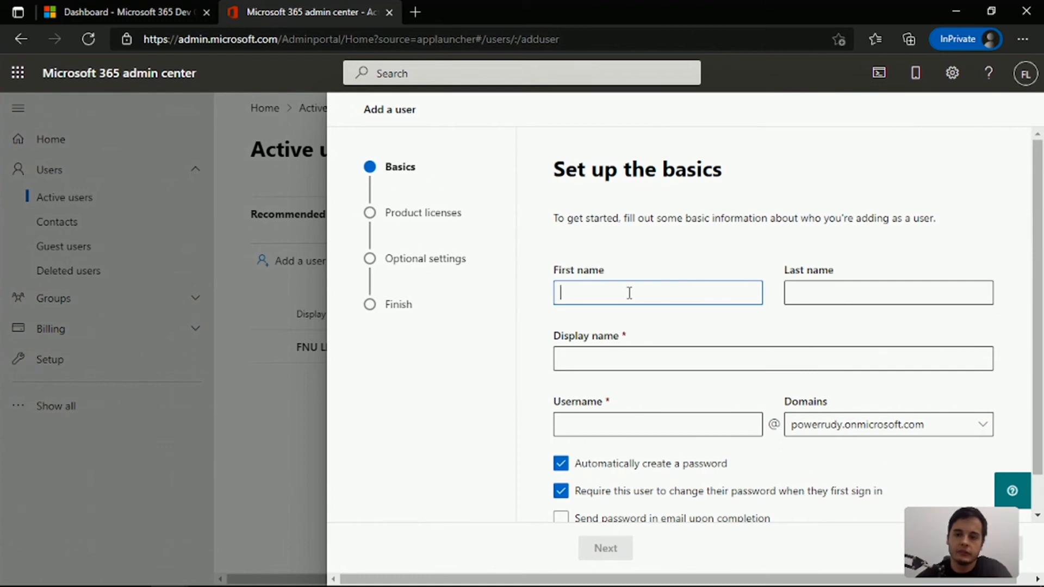
type("The")
key("Tab")
type("User")
key("Tab")
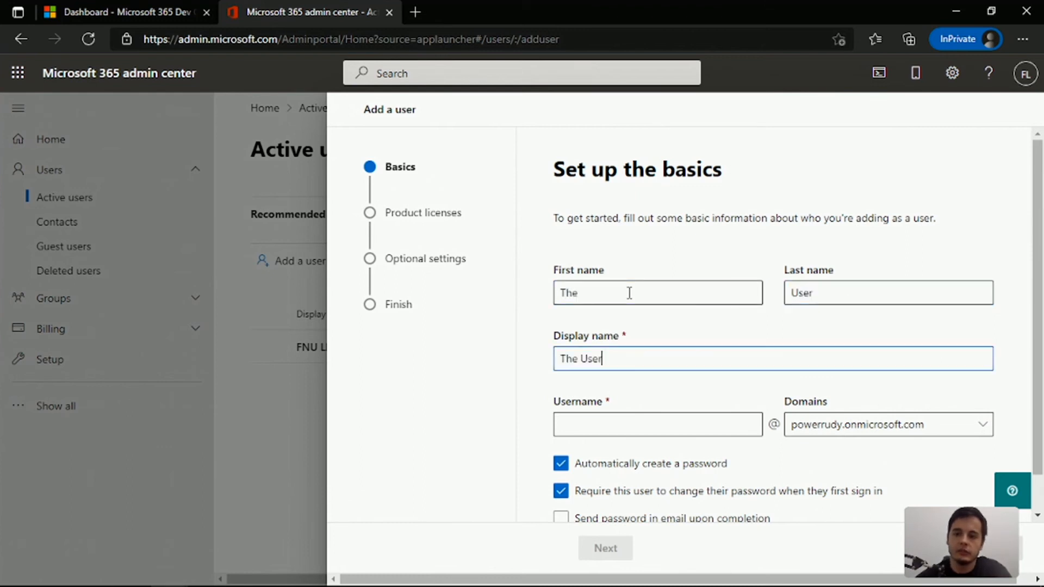
left_click(642, 422)
type("theuser")
scroll(641, 423, "down", 1)
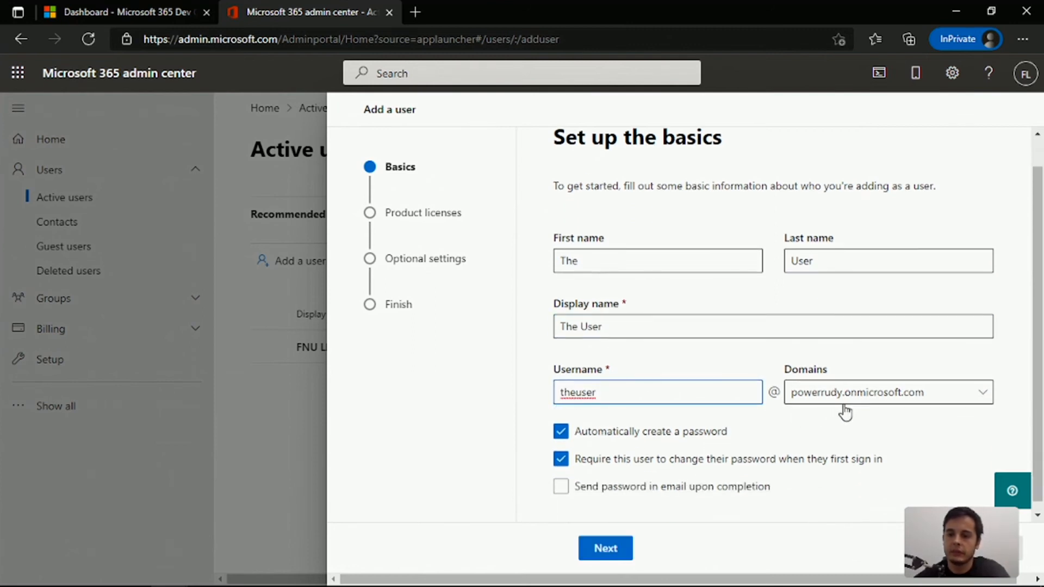
left_click(861, 401)
left_click(788, 411)
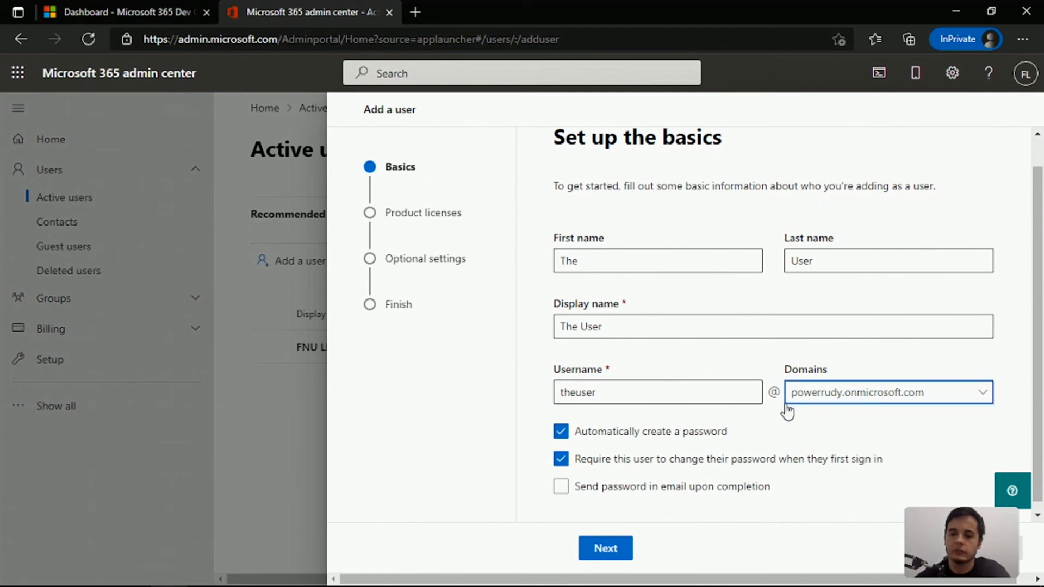
Turn off automatic password creation, enter a strong custom password for the new user and proceed to product licenses
scroll(859, 389, "down", 1)
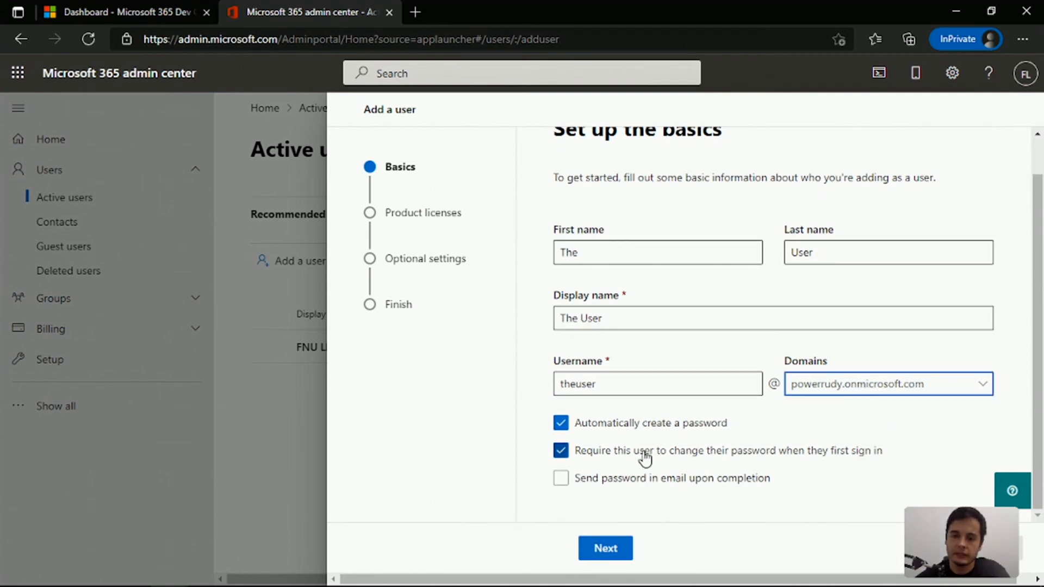
left_click(560, 423)
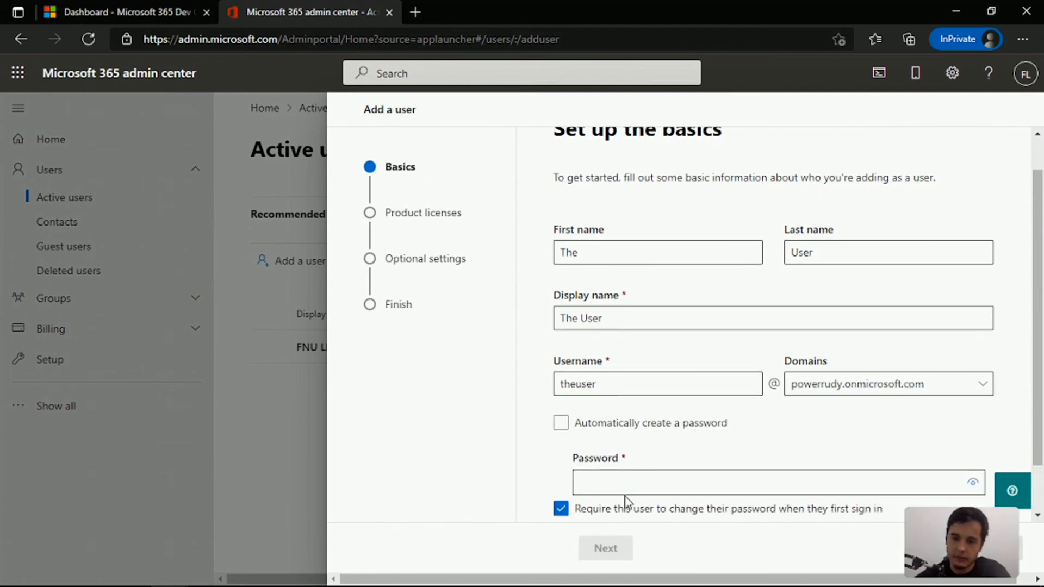
left_click(609, 489)
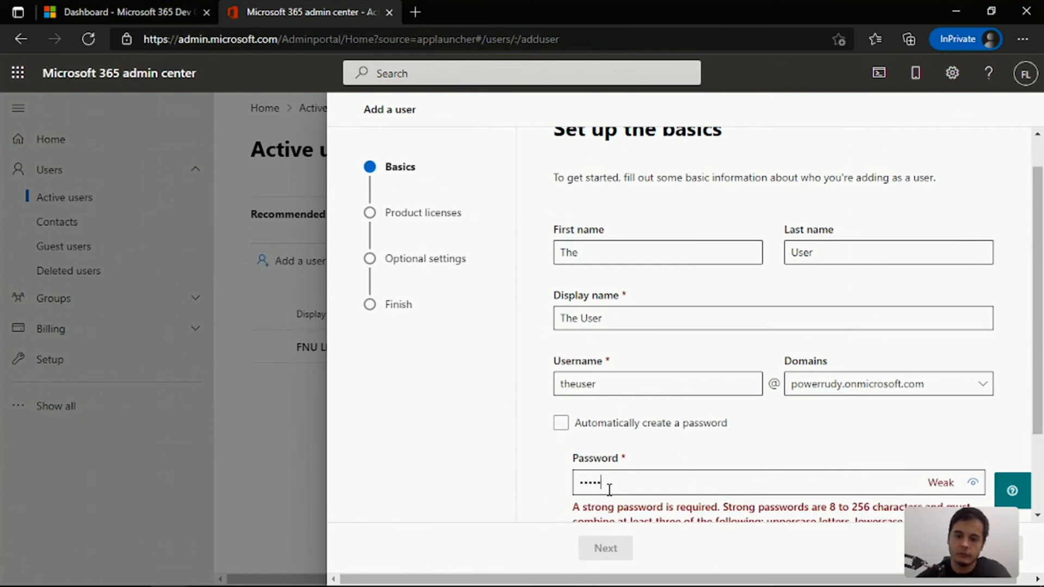
scroll(609, 489, "down", 1)
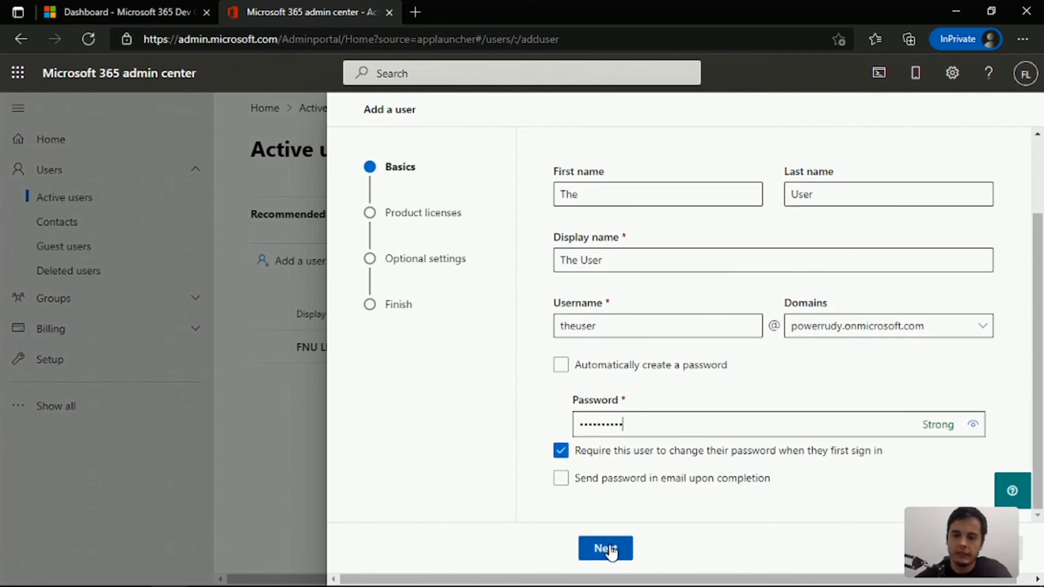
left_click(610, 548)
In the new user's basics, remove the requirement to change the password at first sign-in and continue to product licenses
scroll(753, 355, "down", 1)
scroll(754, 355, "down", 1)
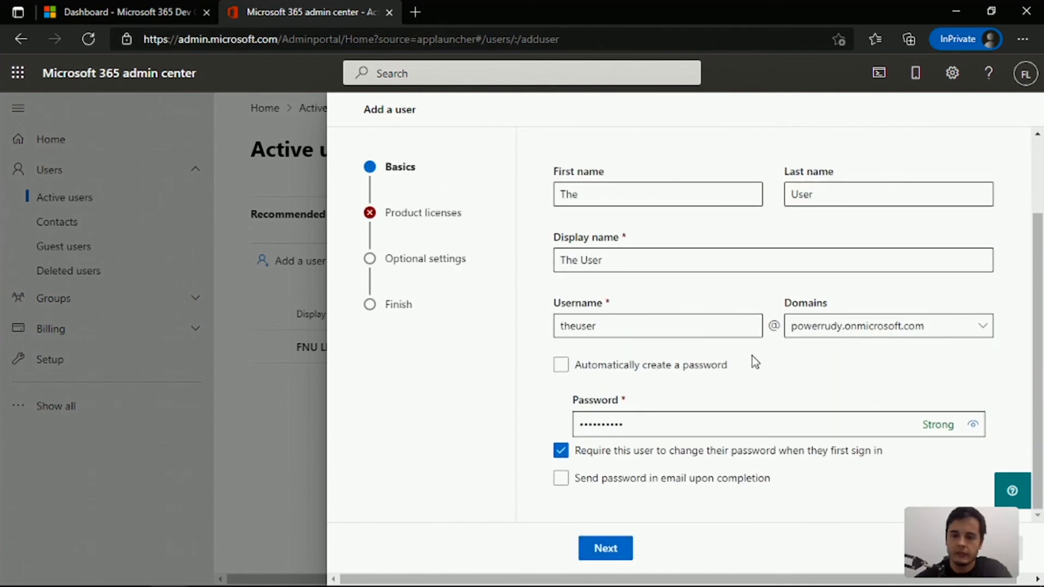
left_click(562, 450)
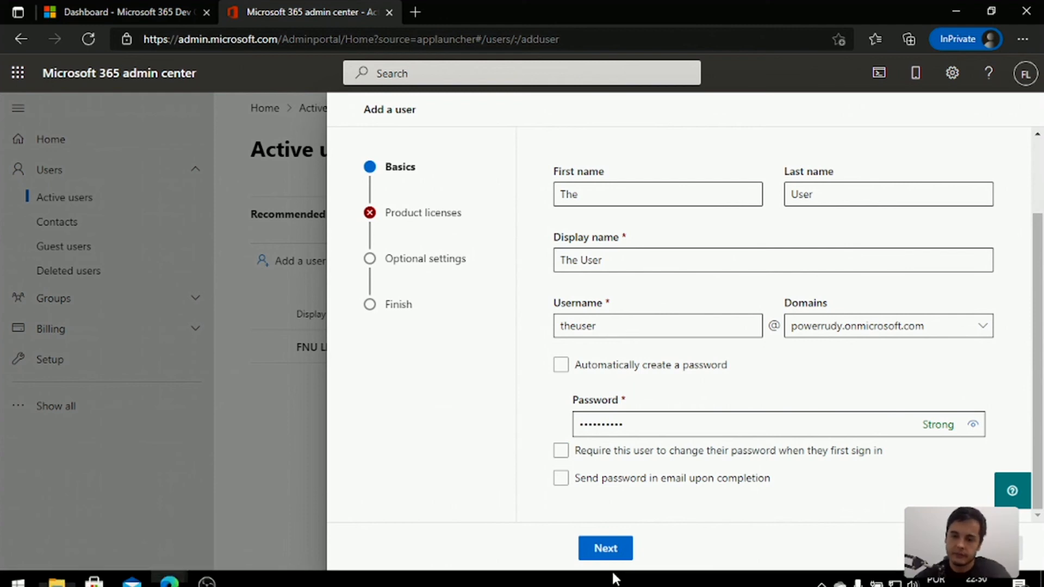
left_click(603, 550)
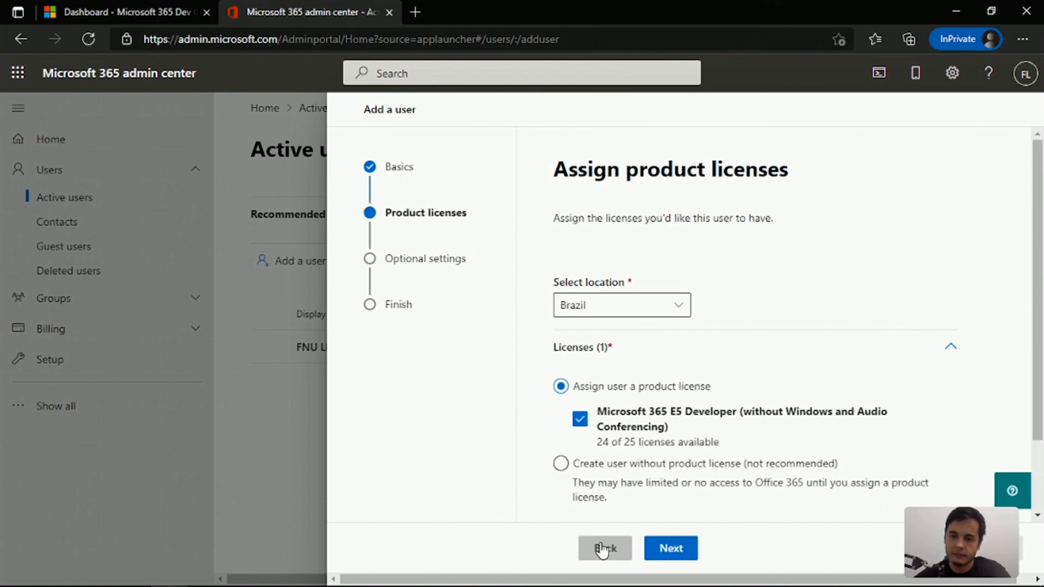
Review the product licenses, keep location Brazil with the Microsoft 365 E5 Developer license assigned, and continue to the optional settings
scroll(712, 474, "down", 1)
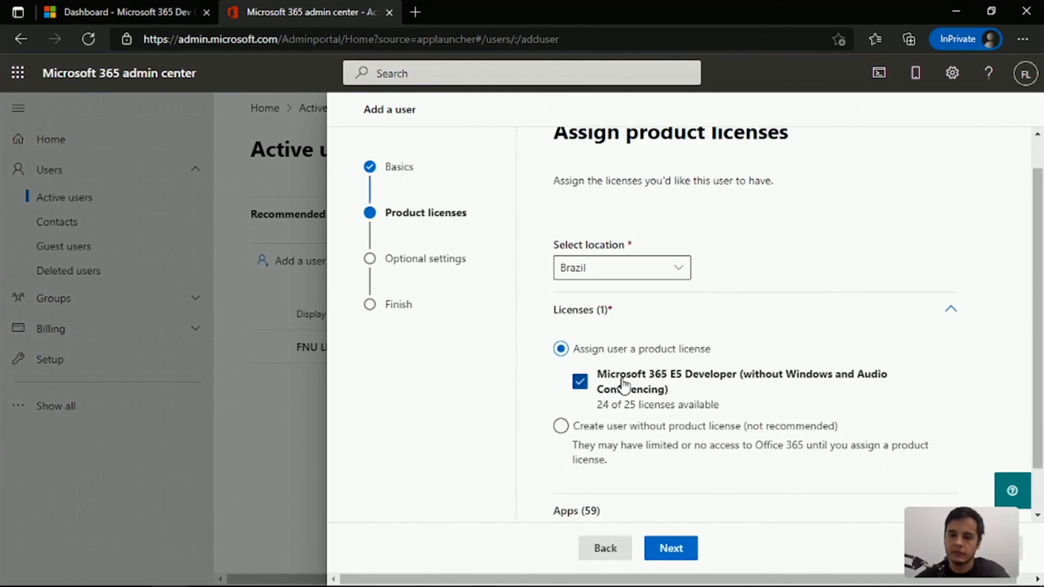
scroll(720, 390, "up", 3)
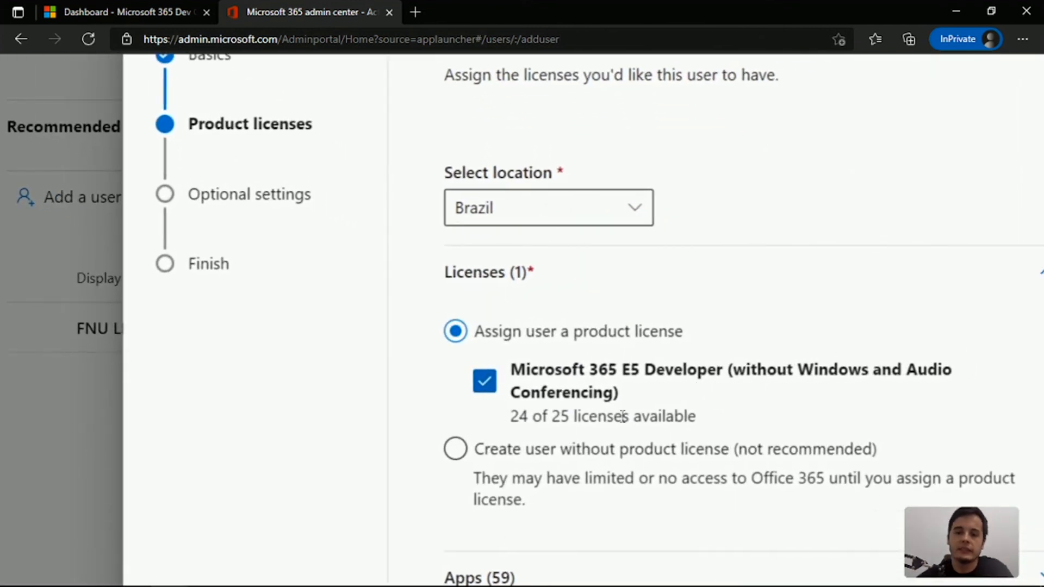
left_click_drag(510, 419, 533, 418)
scroll(534, 418, "down", 1)
scroll(534, 418, "down", 3)
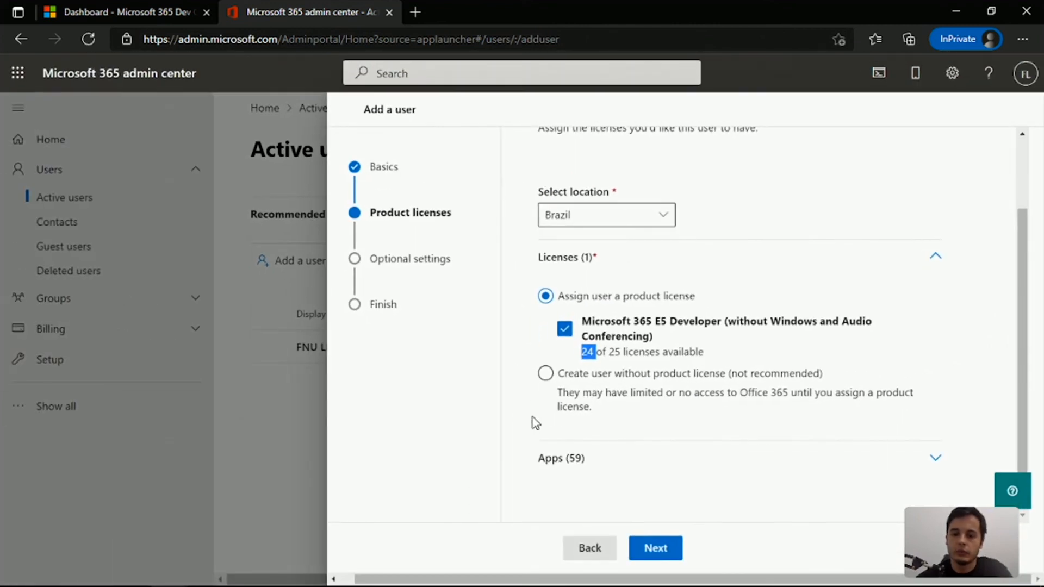
left_click(654, 554)
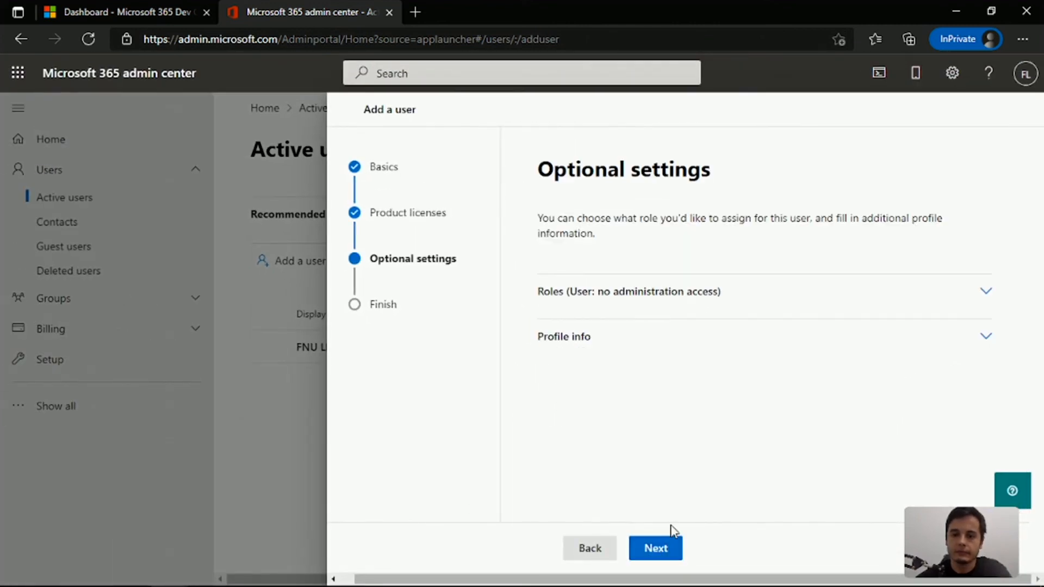
Keep the default role without administration access, review the new user's summary and finish adding the user, returning to the active users list
left_click(658, 549)
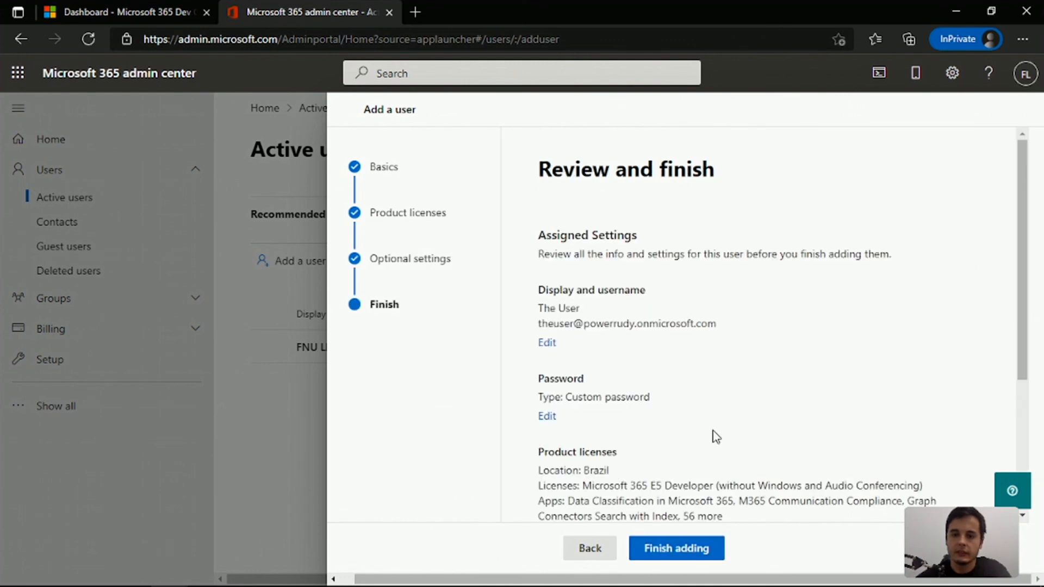
scroll(680, 441, "down", 1)
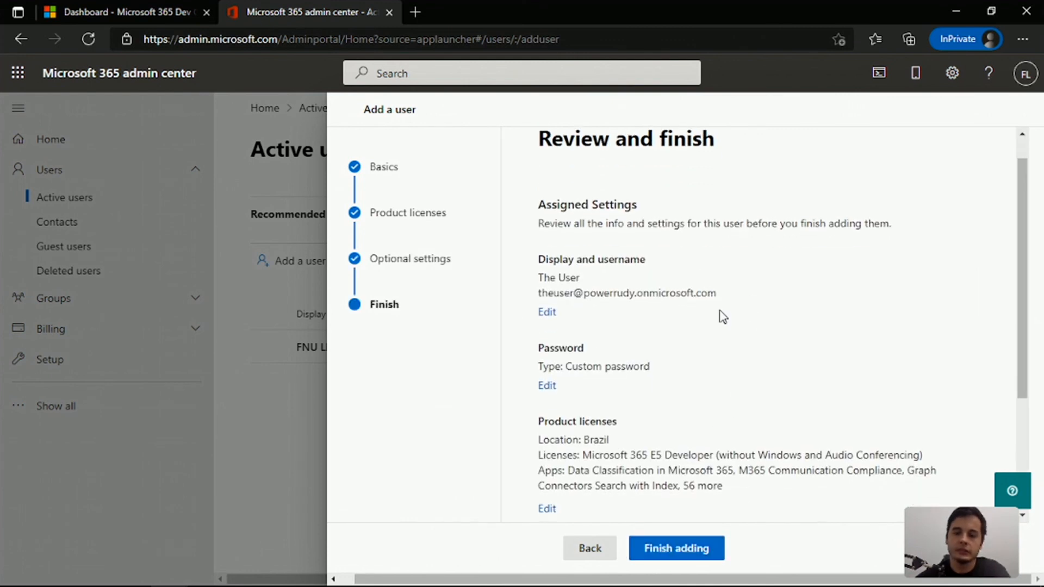
left_click_drag(719, 297, 538, 295)
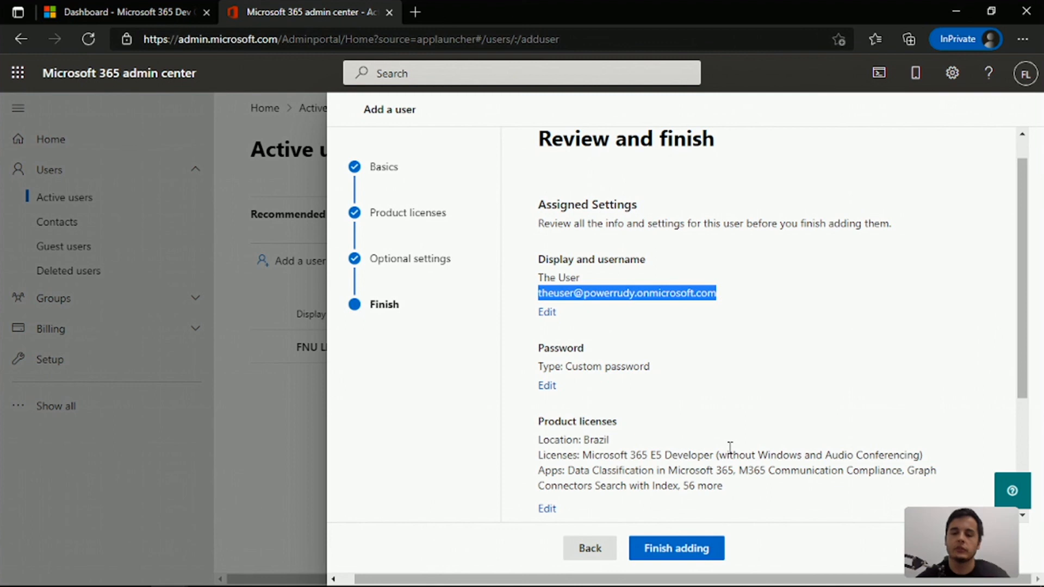
left_click(680, 549)
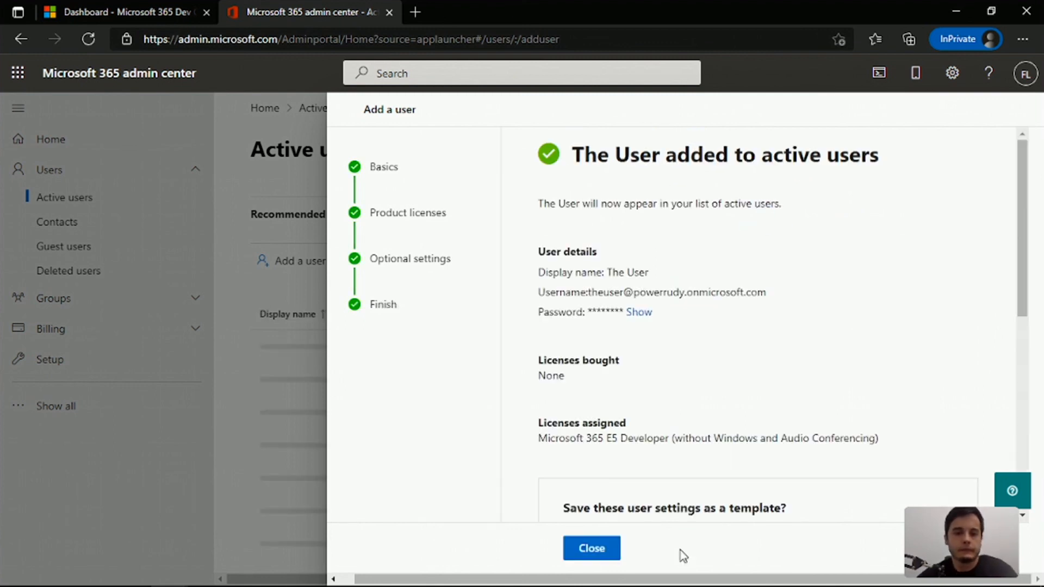
left_click(605, 552)
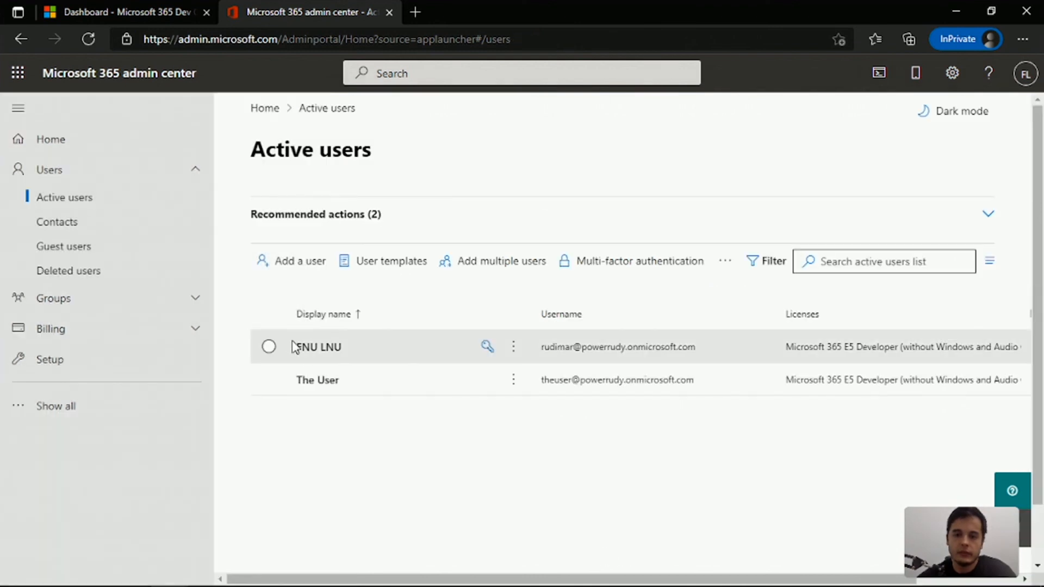